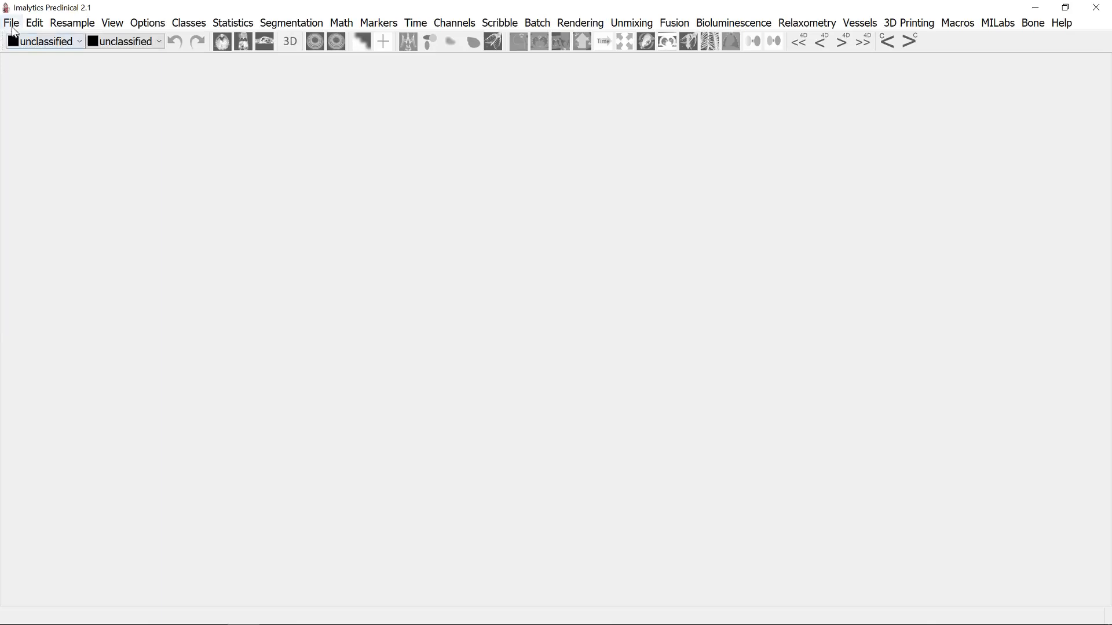
Create the built-in Fusion sample underlay and hide its segmentation
{"action": "left_click", "coordinate": [12, 24]}
{"action": "mouse_move", "coordinate": [51, 82]}
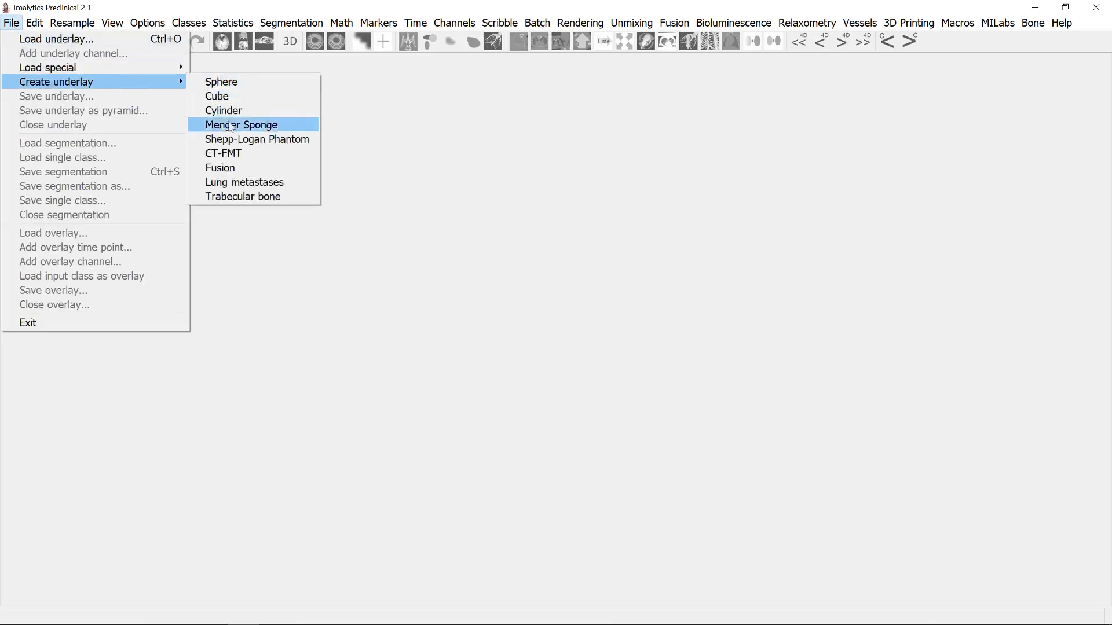
{"action": "left_click", "coordinate": [241, 167]}
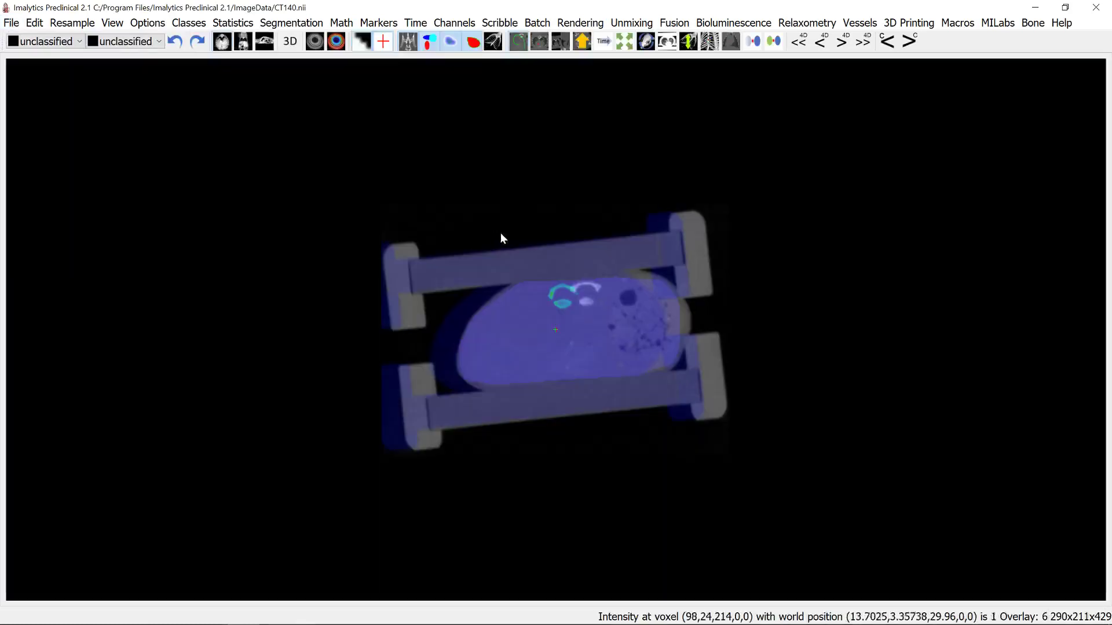
{"action": "left_click", "coordinate": [429, 43]}
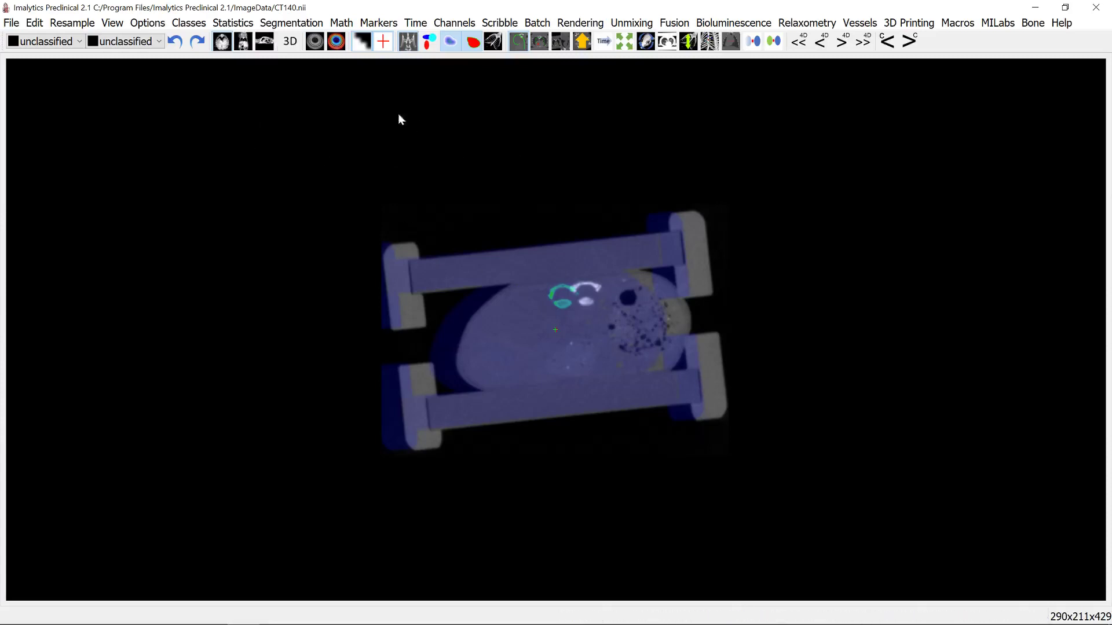
Toggle the overlay and the underlay off and on to compare the two misaligned CT images
{"action": "left_click", "coordinate": [452, 41]}
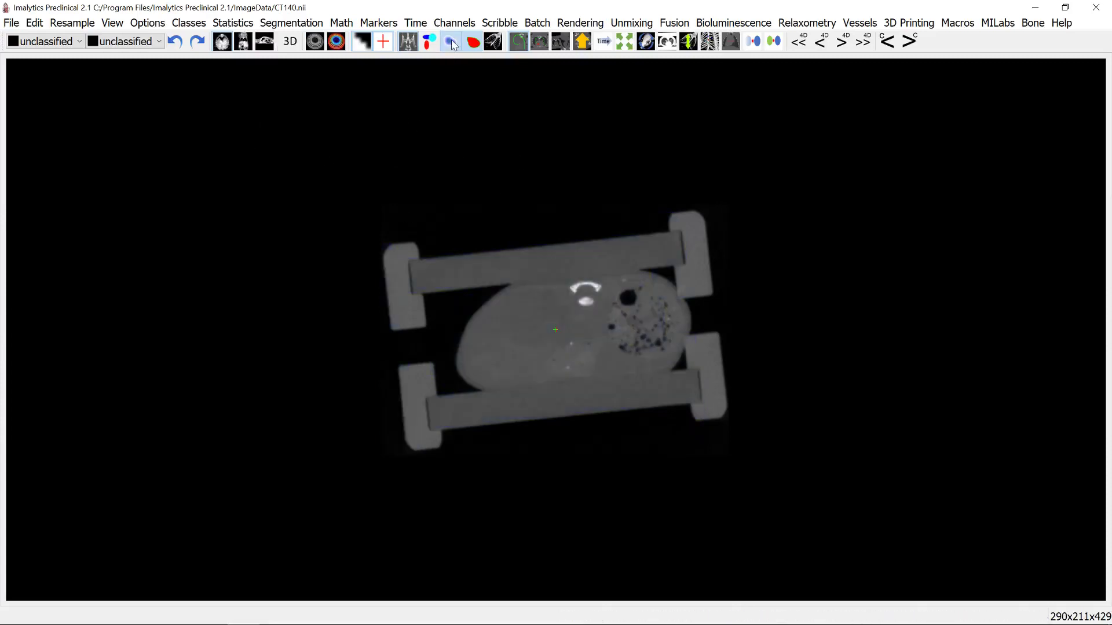
{"action": "left_click", "coordinate": [451, 41]}
{"action": "left_click", "coordinate": [452, 42]}
{"action": "left_click", "coordinate": [451, 41]}
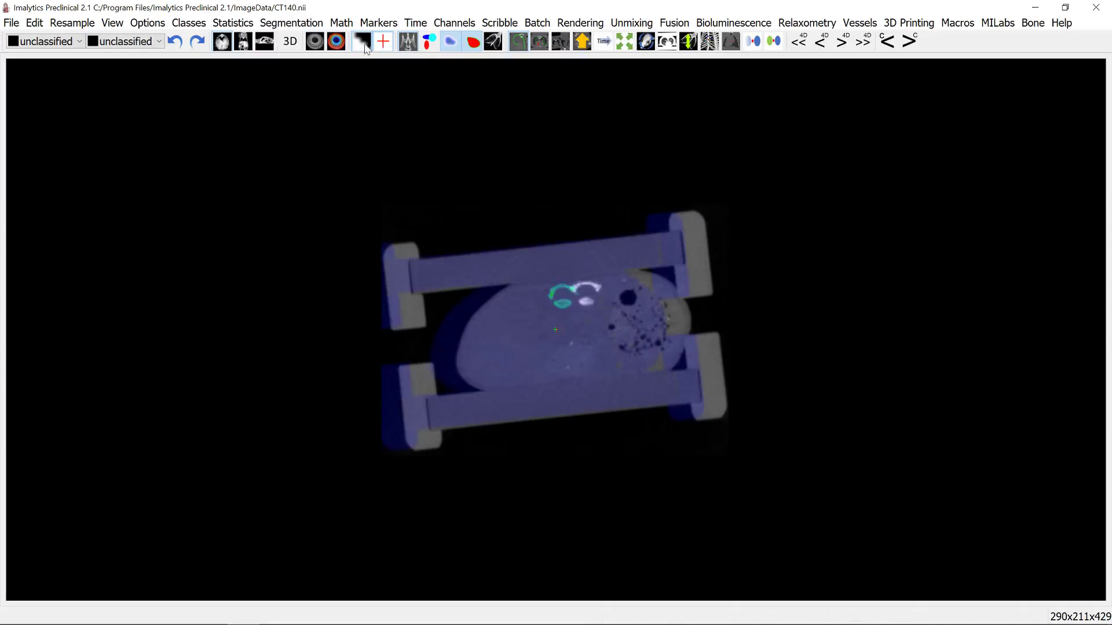
{"action": "left_click", "coordinate": [431, 39]}
{"action": "left_click", "coordinate": [408, 42]}
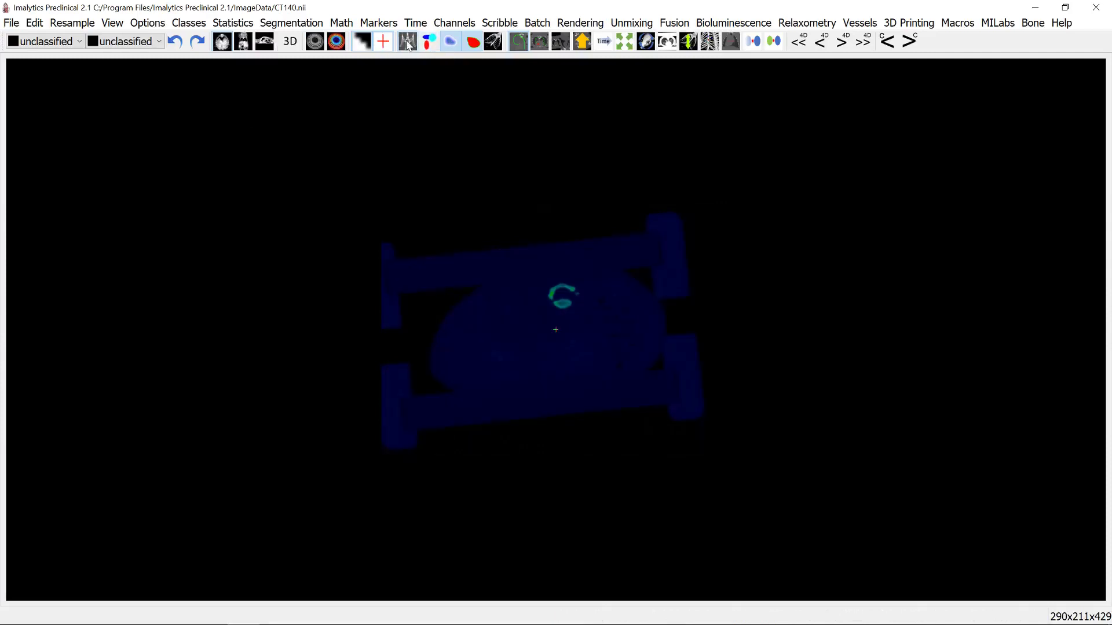
{"action": "left_click", "coordinate": [407, 42]}
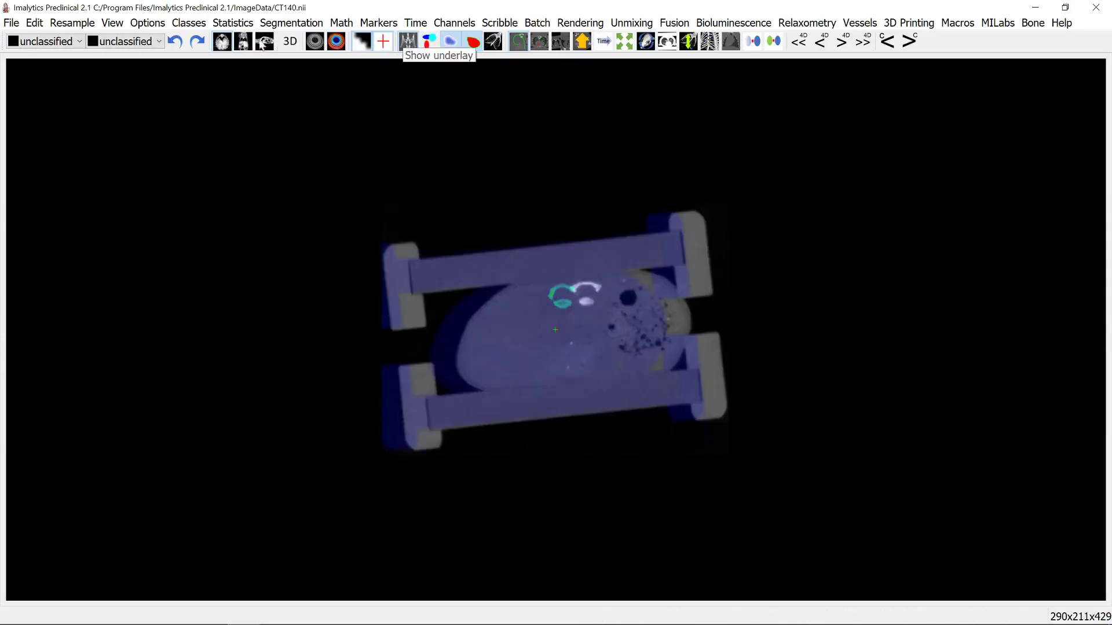
Show the 3D rendering and raise the overlay's minimum intensity to about 1221 with the NIH color table
{"action": "left_click", "coordinate": [293, 43]}
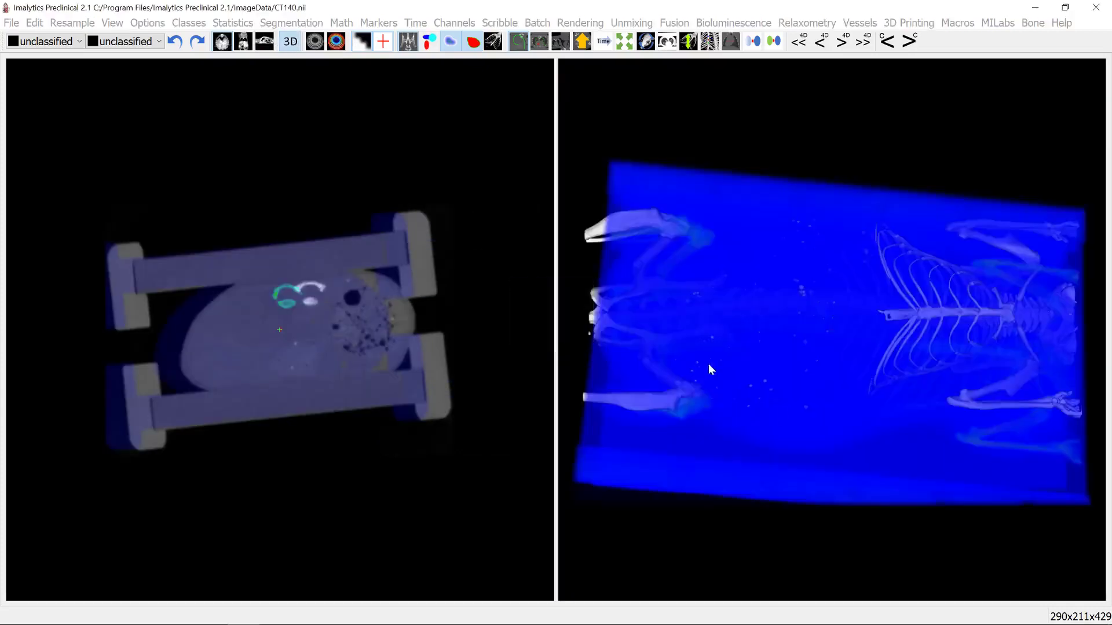
{"action": "left_click_drag", "start_coordinate": [917, 462], "coordinate": [518, 109]}
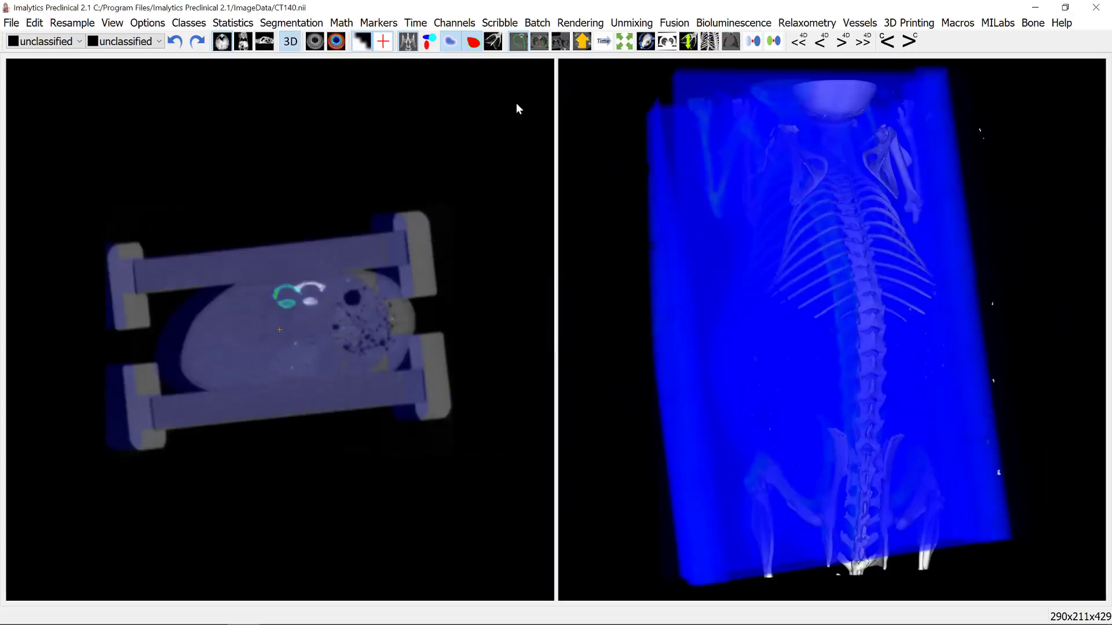
{"action": "left_click", "coordinate": [336, 43]}
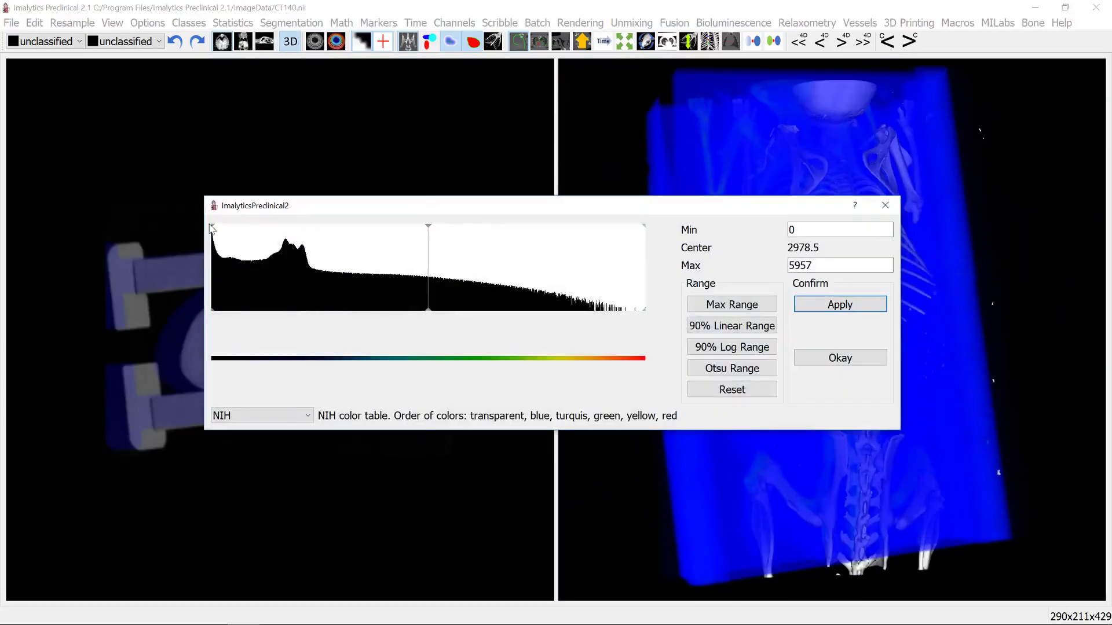
{"action": "left_click_drag", "start_coordinate": [212, 228], "coordinate": [301, 237]}
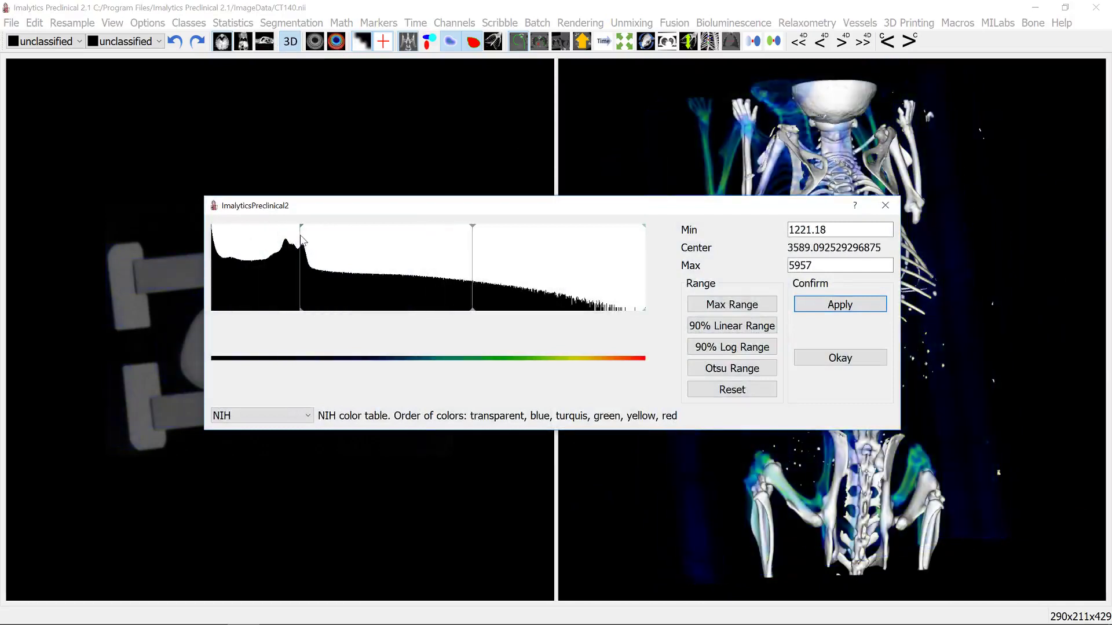
{"action": "left_click", "coordinate": [889, 210]}
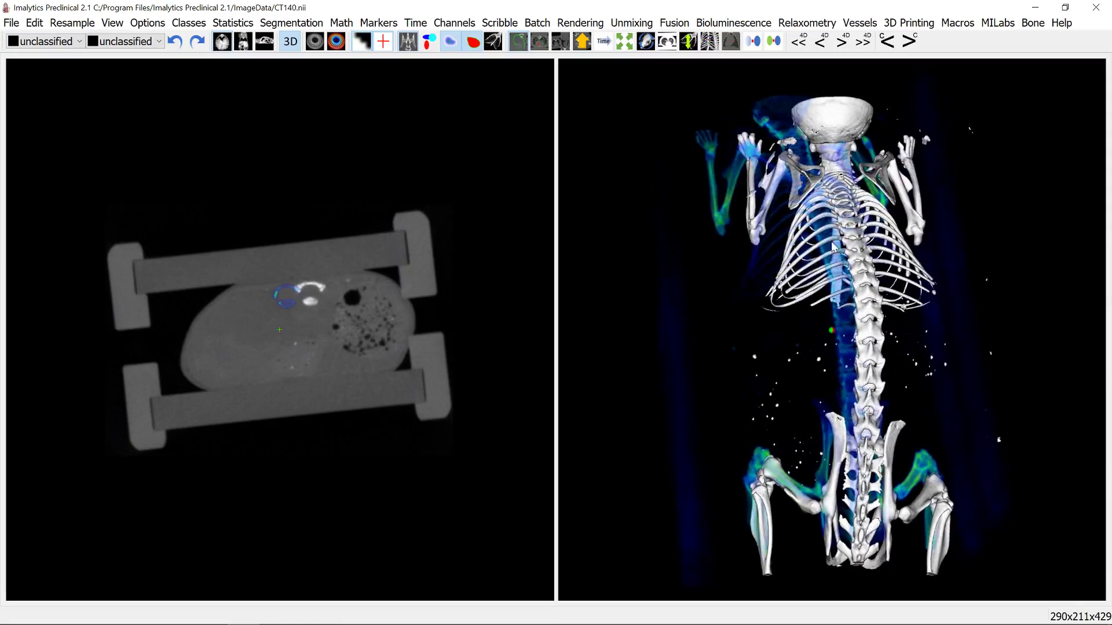
Apply an overlay translation of 1 mm in x and increase it to 2 mm
{"action": "left_click_drag", "start_coordinate": [831, 241], "coordinate": [695, 417]}
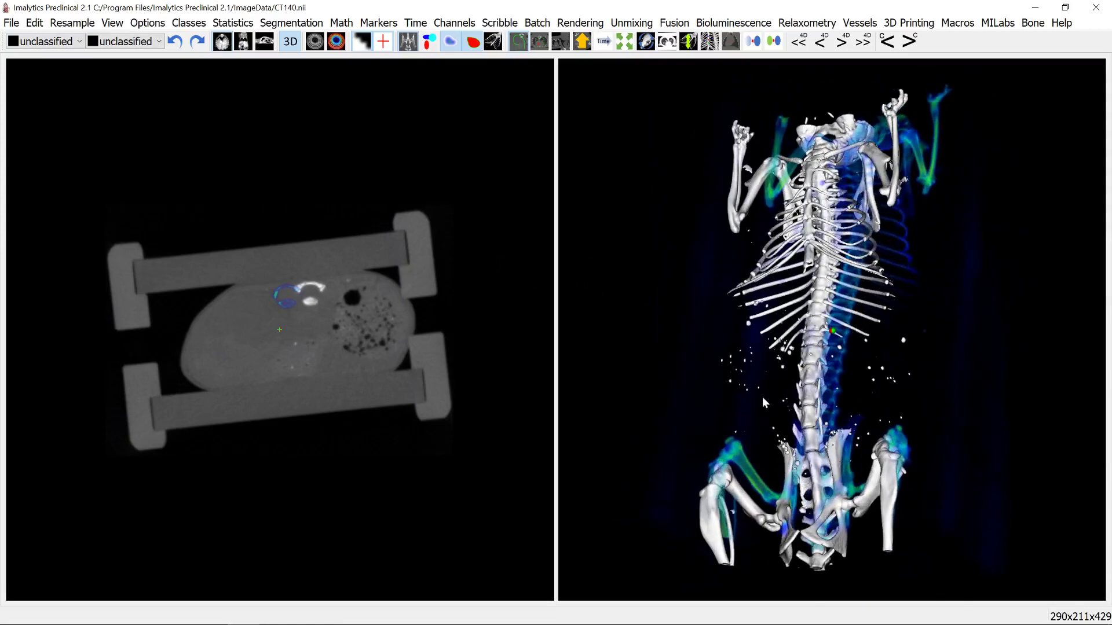
{"action": "left_click_drag", "start_coordinate": [762, 399], "coordinate": [815, 411]}
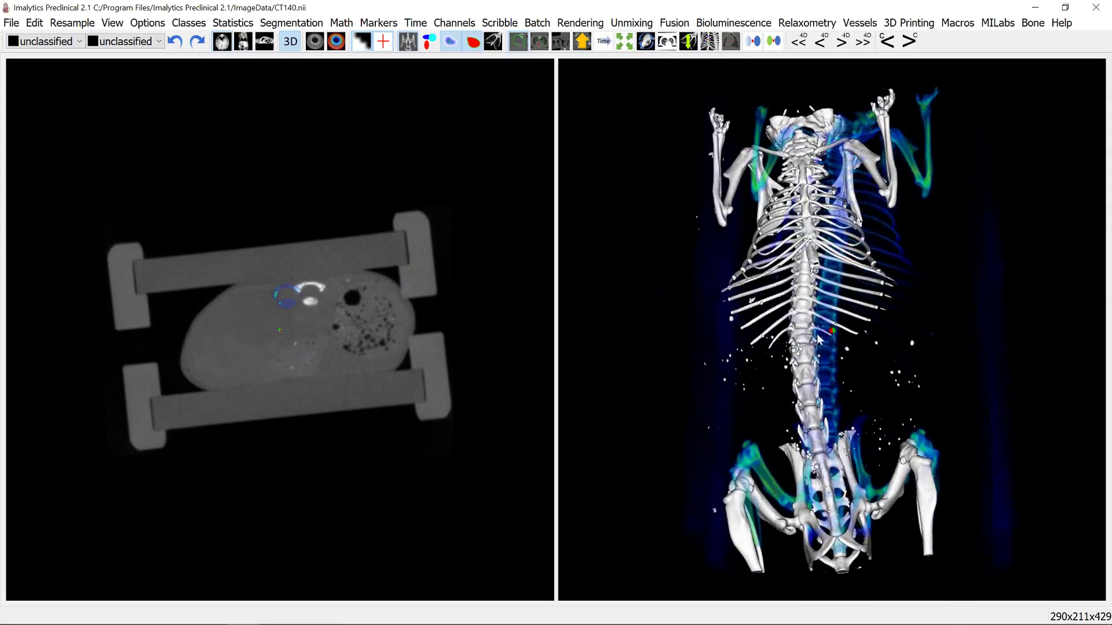
{"action": "left_click_drag", "start_coordinate": [766, 306], "coordinate": [762, 304]}
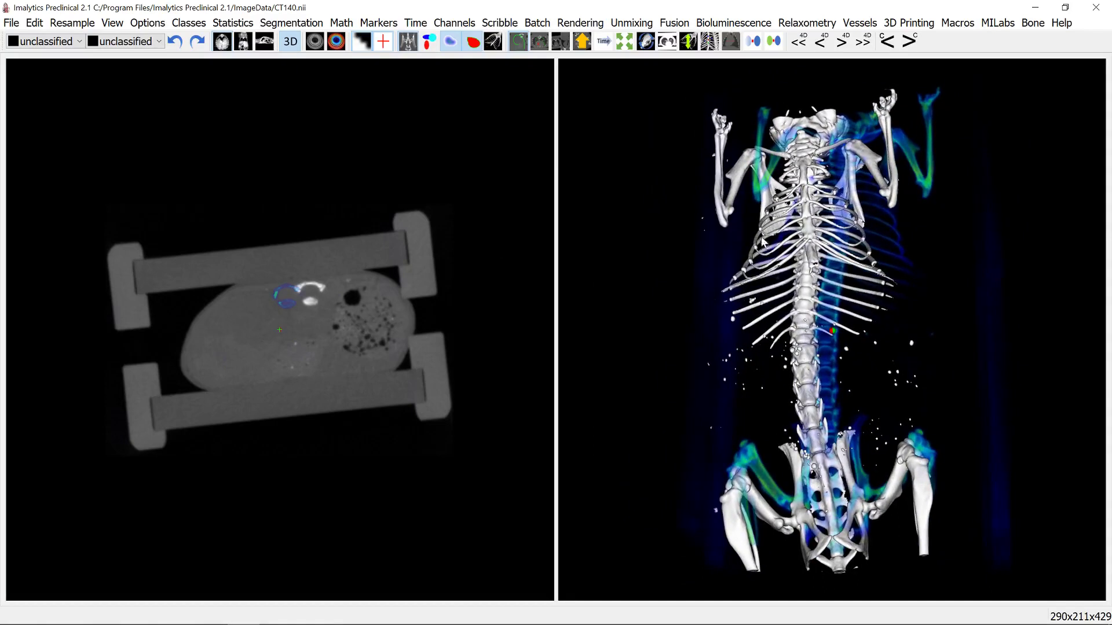
{"action": "left_click_drag", "start_coordinate": [727, 285], "coordinate": [744, 298]}
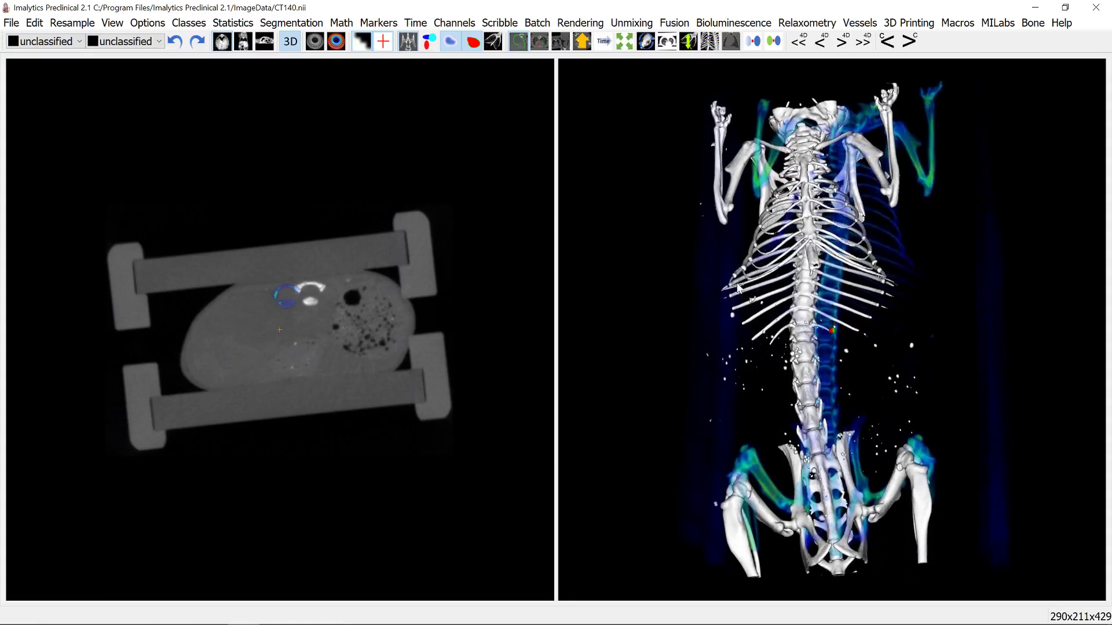
{"action": "left_click", "coordinate": [678, 23]}
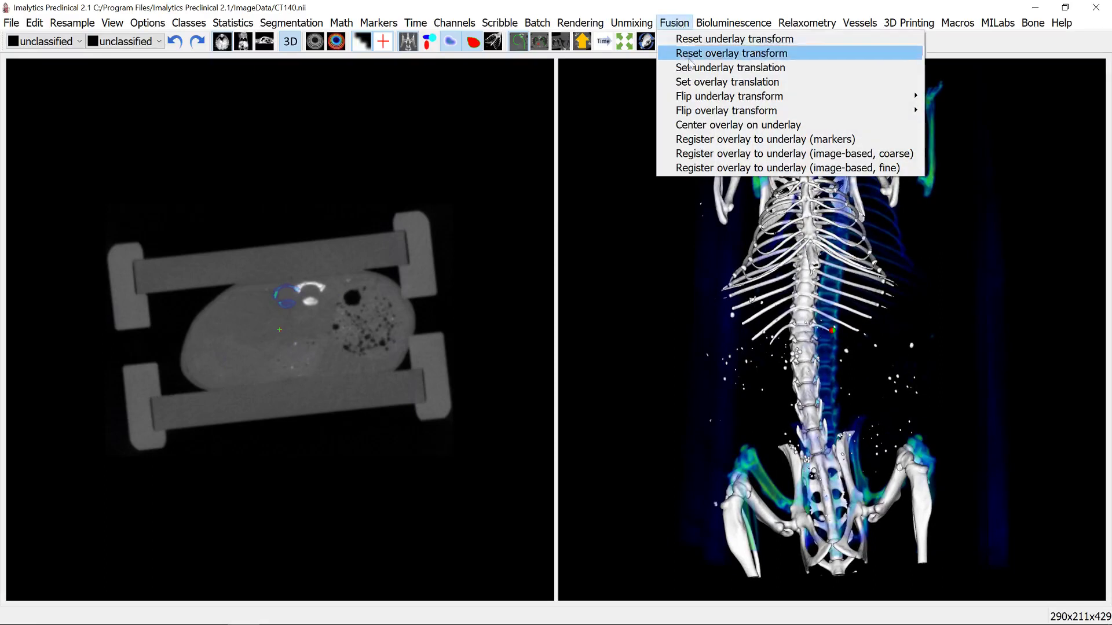
{"action": "left_click", "coordinate": [710, 82]}
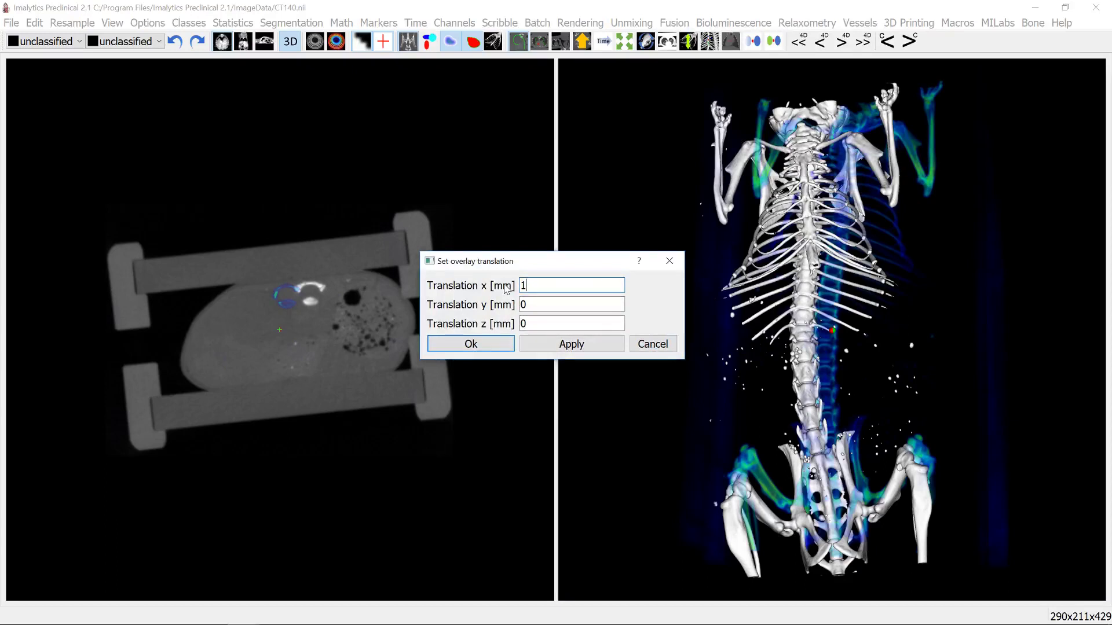
{"action": "left_click", "coordinate": [560, 344]}
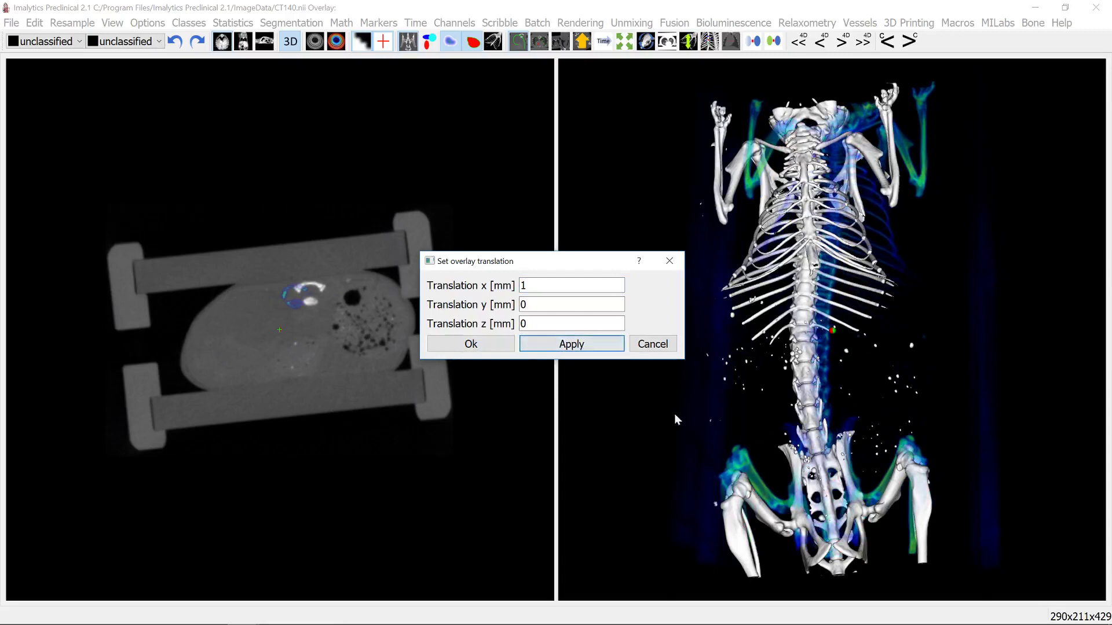
{"action": "double_click", "coordinate": [534, 285]}
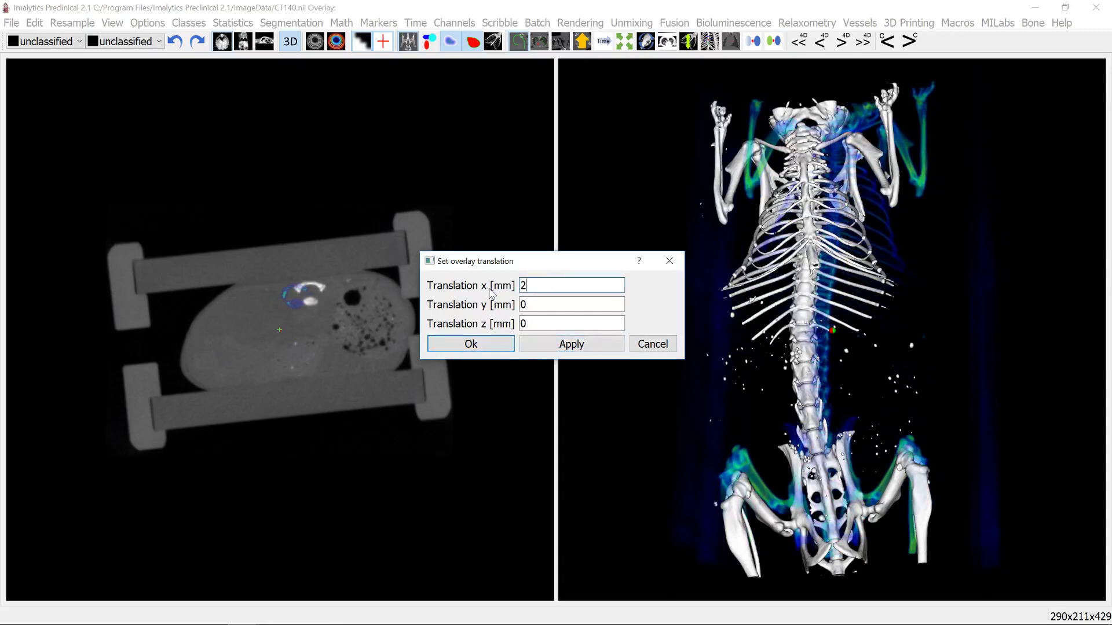
{"action": "type", "text": "2"}
{"action": "left_click", "coordinate": [557, 345]}
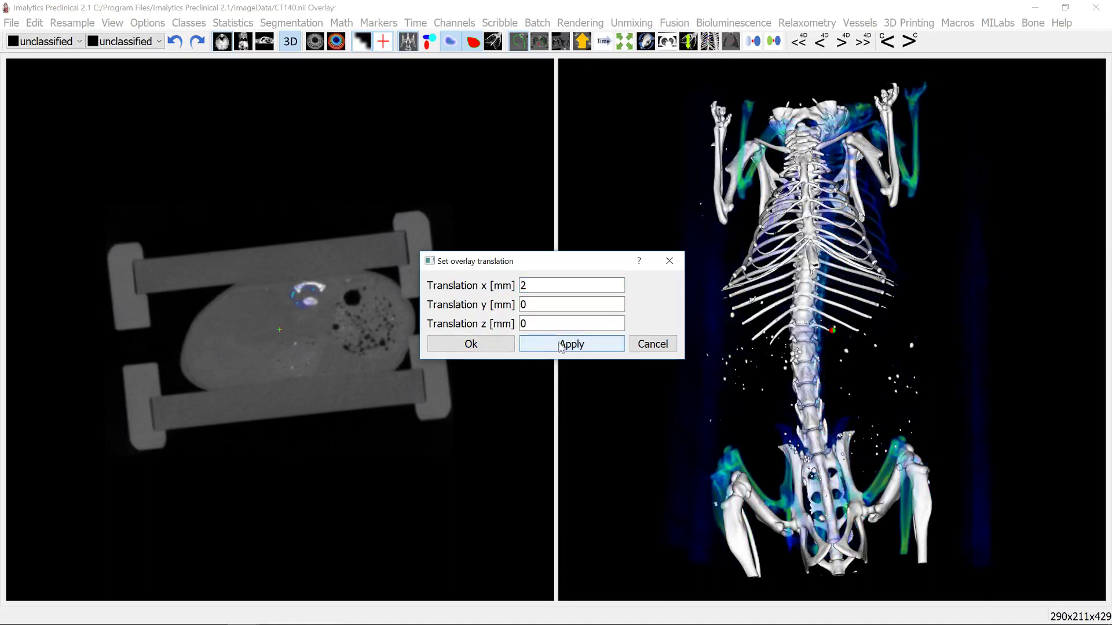
Try an overlay translation of 1 mm in z, and set the z translation to -1 mm instead
{"action": "double_click", "coordinate": [521, 323]}
{"action": "type", "text": "1"}
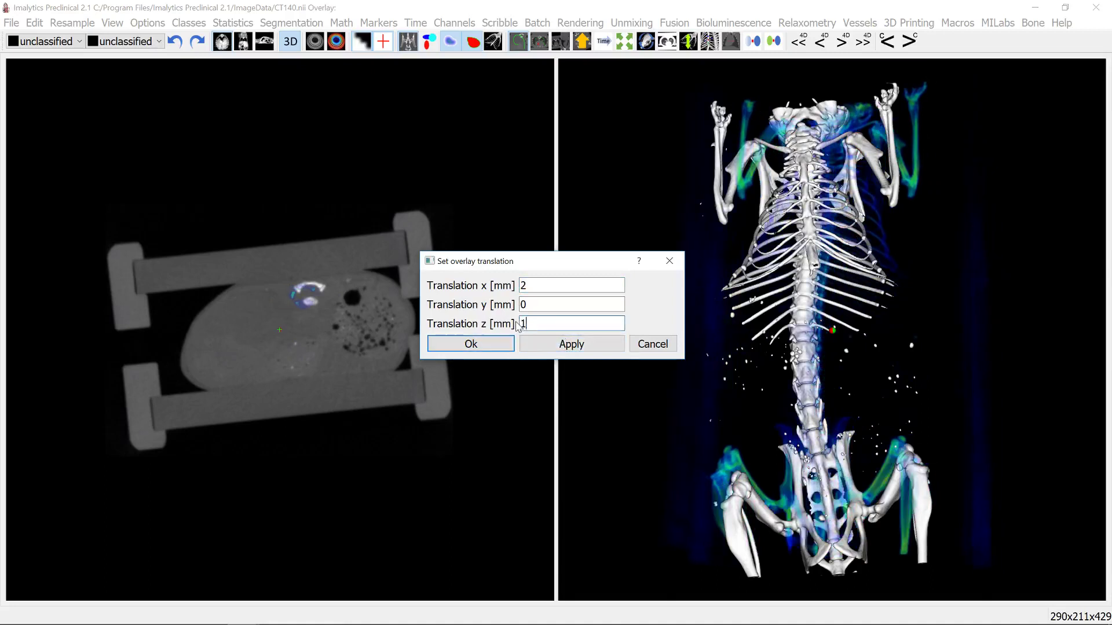
{"action": "left_click", "coordinate": [594, 350]}
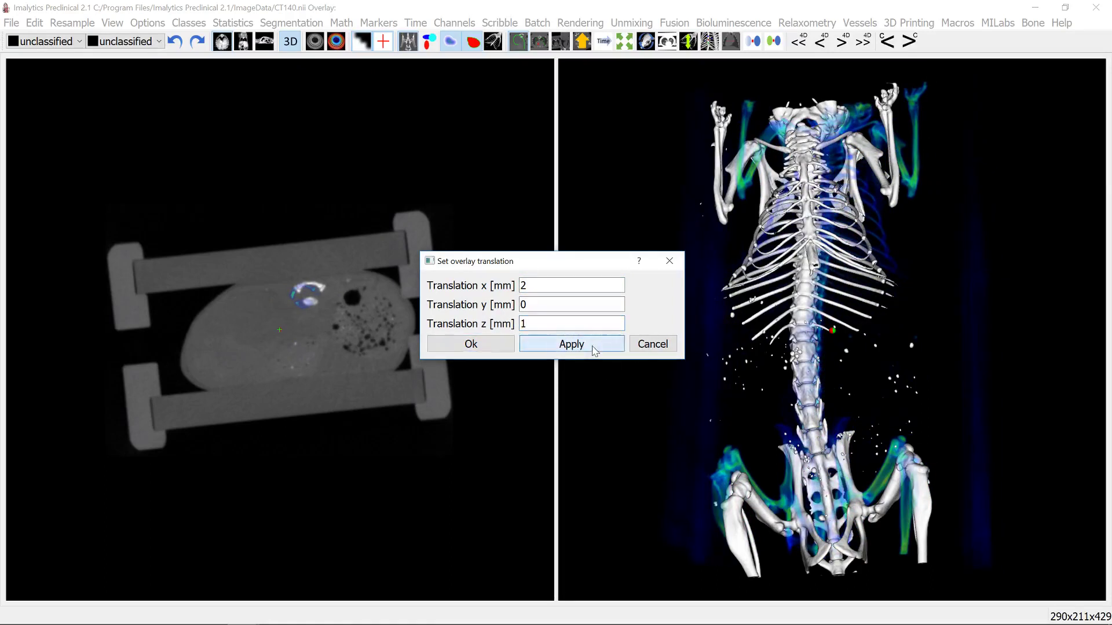
{"action": "left_click_drag", "start_coordinate": [540, 324], "coordinate": [493, 323]}
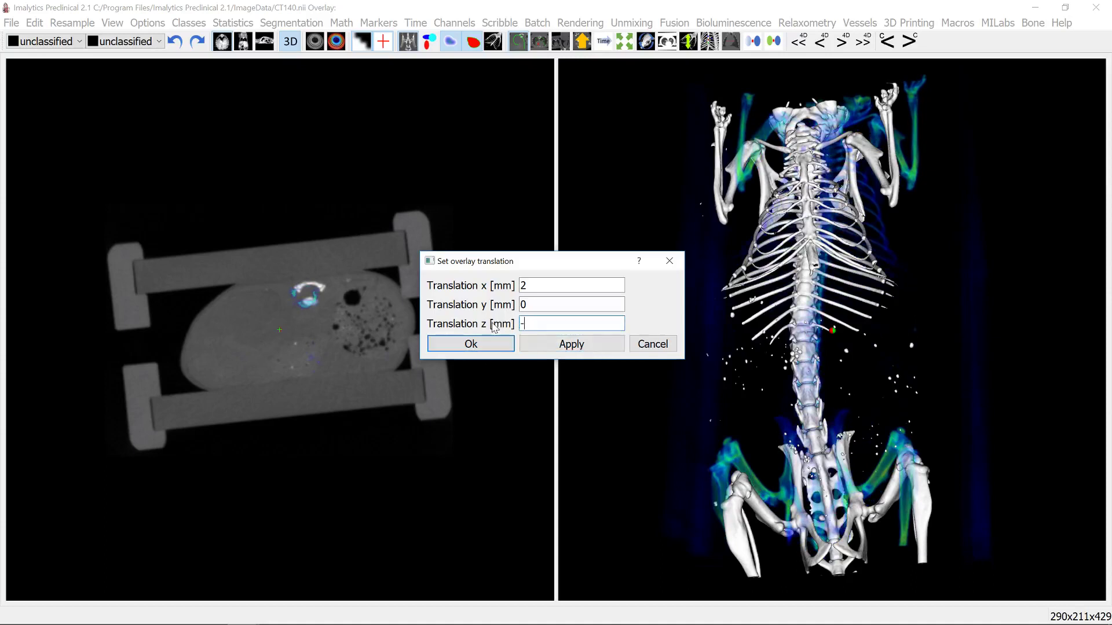
{"action": "left_click", "coordinate": [567, 347]}
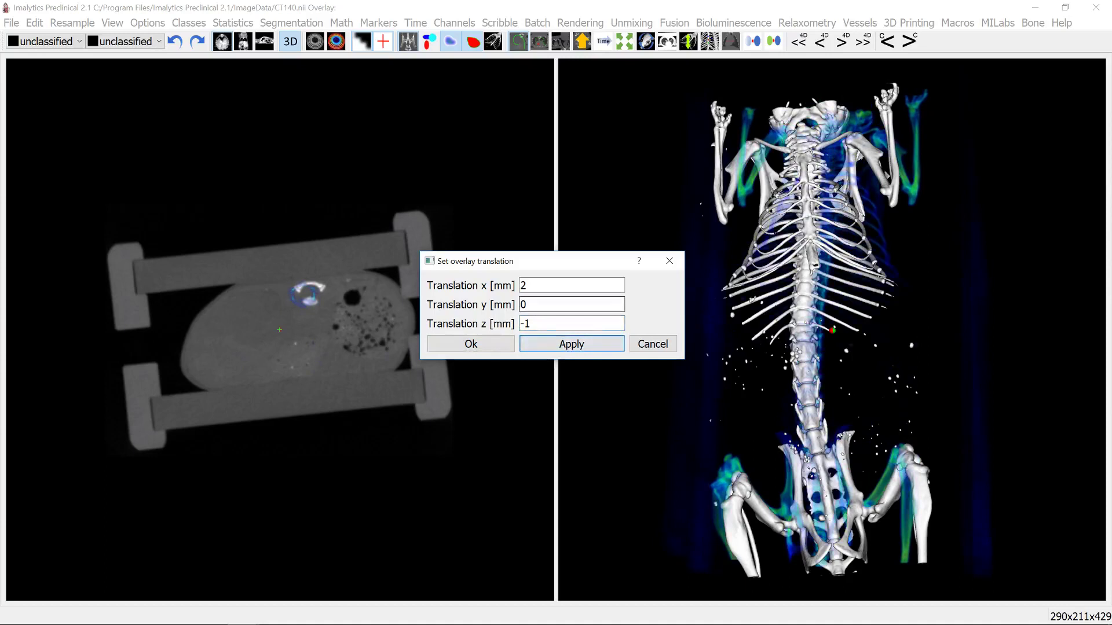
{"action": "left_click", "coordinate": [470, 344]}
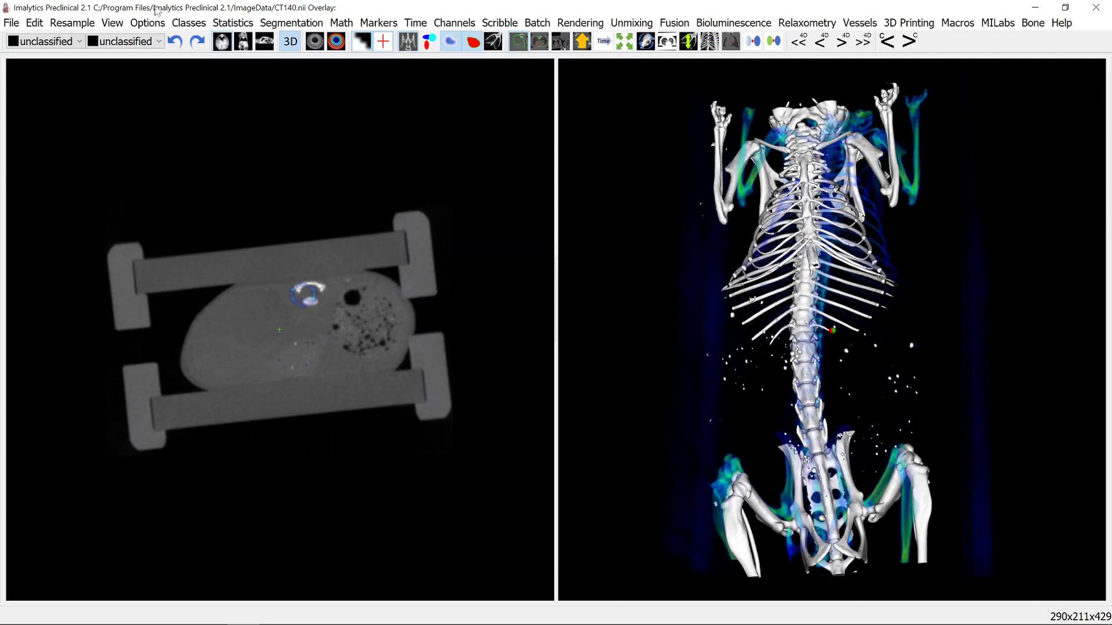
Examine the 3D translation and transformation matrix in the overlay's image information
{"action": "left_click", "coordinate": [147, 23]}
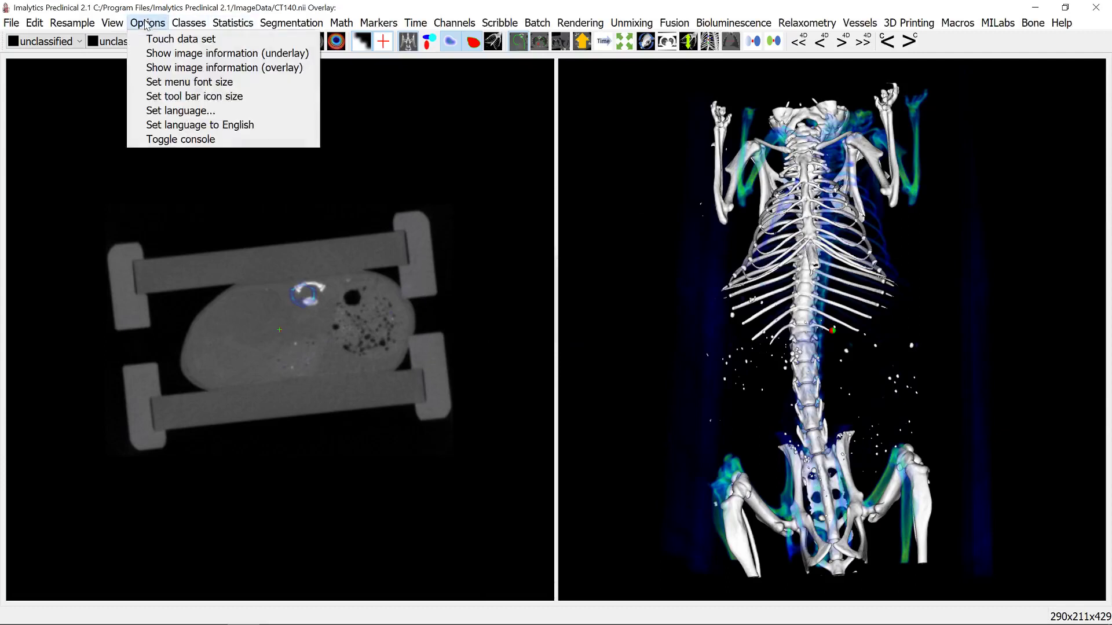
{"action": "left_click", "coordinate": [191, 69]}
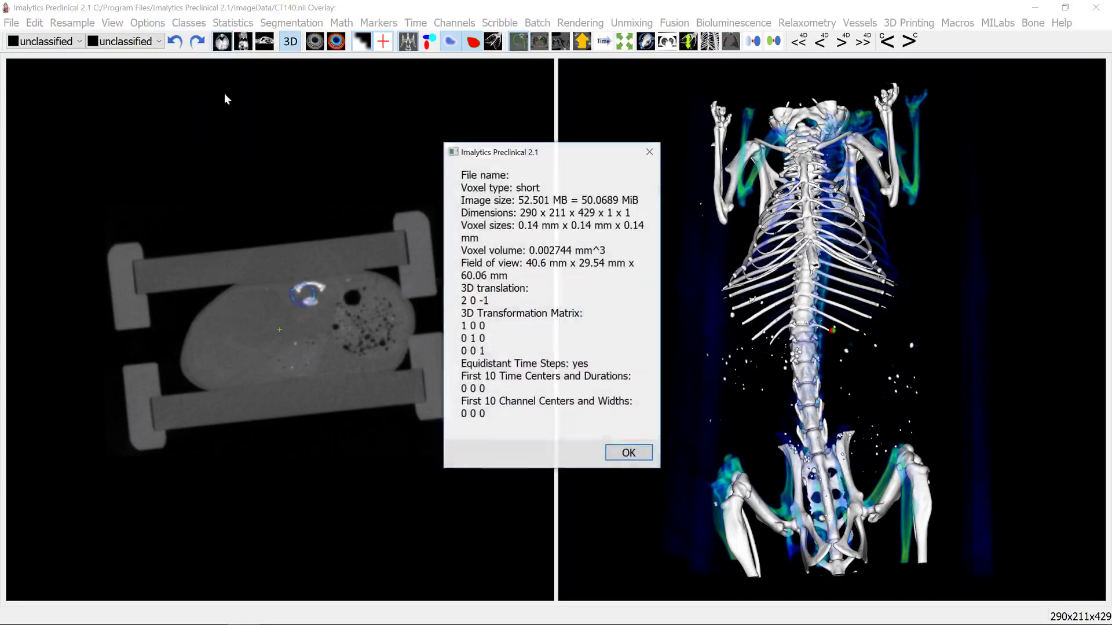
{"action": "left_click_drag", "start_coordinate": [513, 157], "coordinate": [484, 146]}
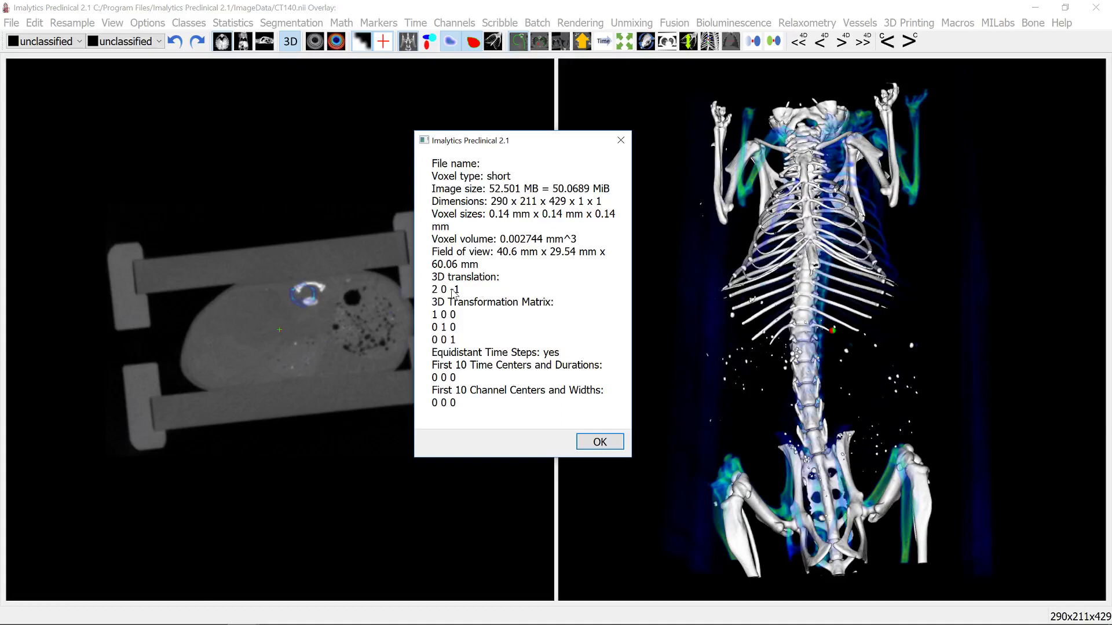
{"action": "left_click", "coordinate": [600, 442]}
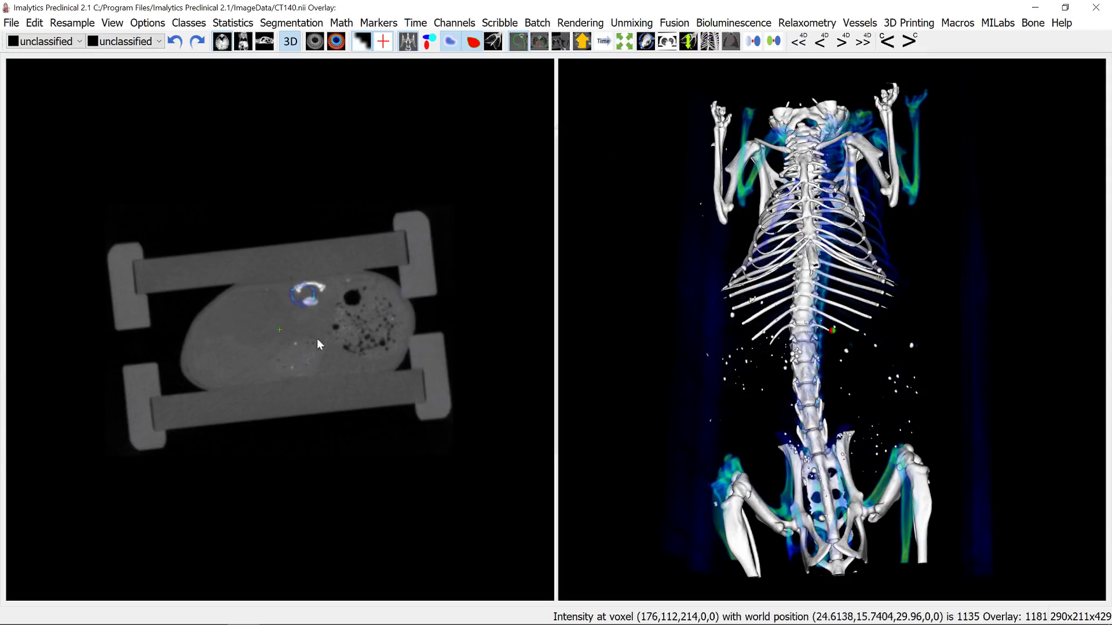
Hide the overlay so that only the underlay skeleton is shown in the slice and the 3D rendering
{"action": "mouse_move", "coordinate": [318, 336]}
{"action": "left_mouse_down"}
{"action": "mouse_move", "coordinate": [314, 238]}
{"action": "mouse_move", "coordinate": [326, 346]}
{"action": "mouse_move", "coordinate": [326, 331]}
{"action": "left_mouse_up"}
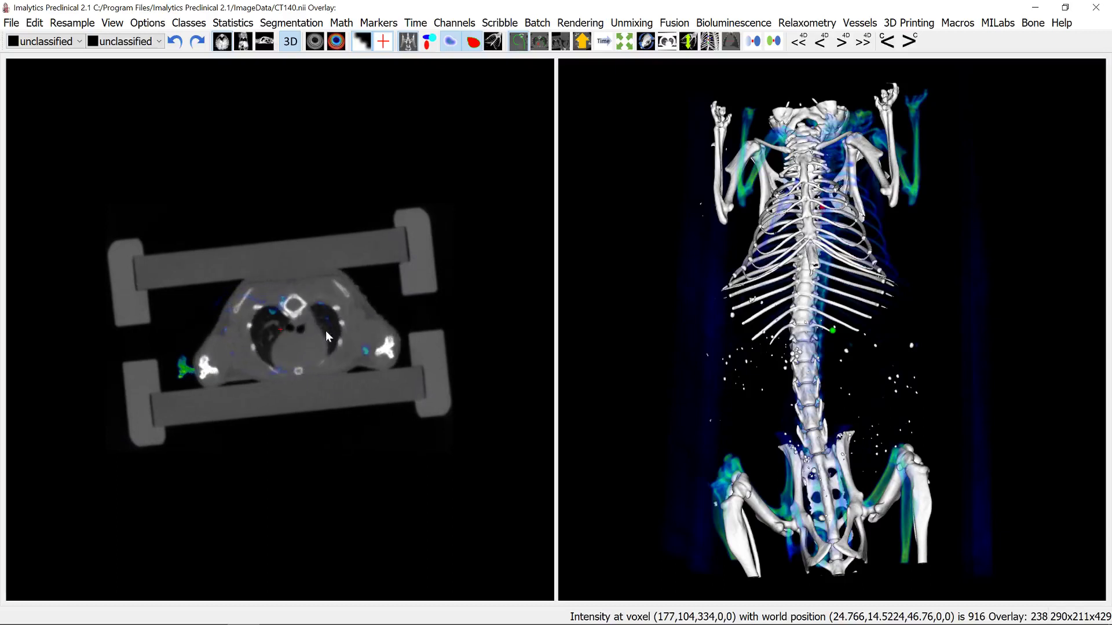
{"action": "right_click", "coordinate": [207, 370]}
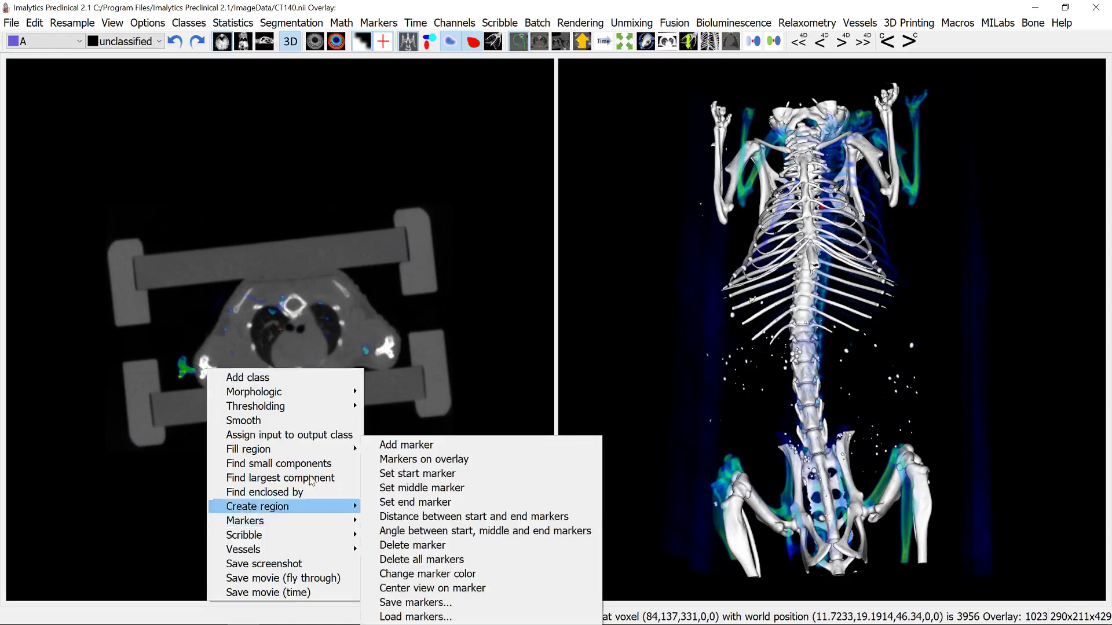
{"action": "left_click_drag", "start_coordinate": [801, 339], "coordinate": [797, 304]}
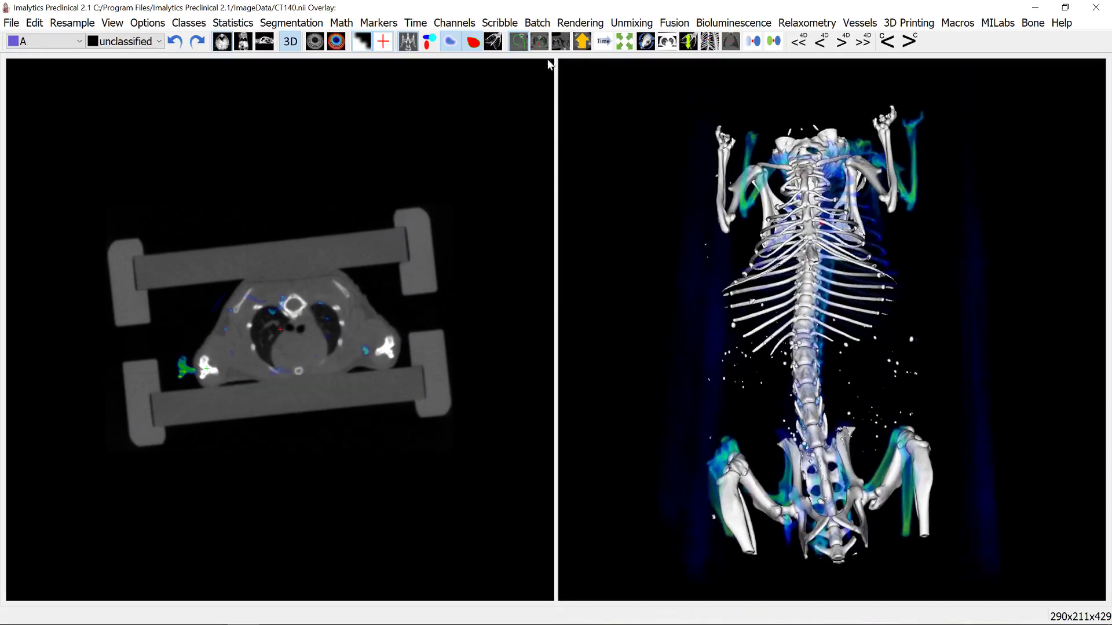
{"action": "left_click", "coordinate": [451, 41]}
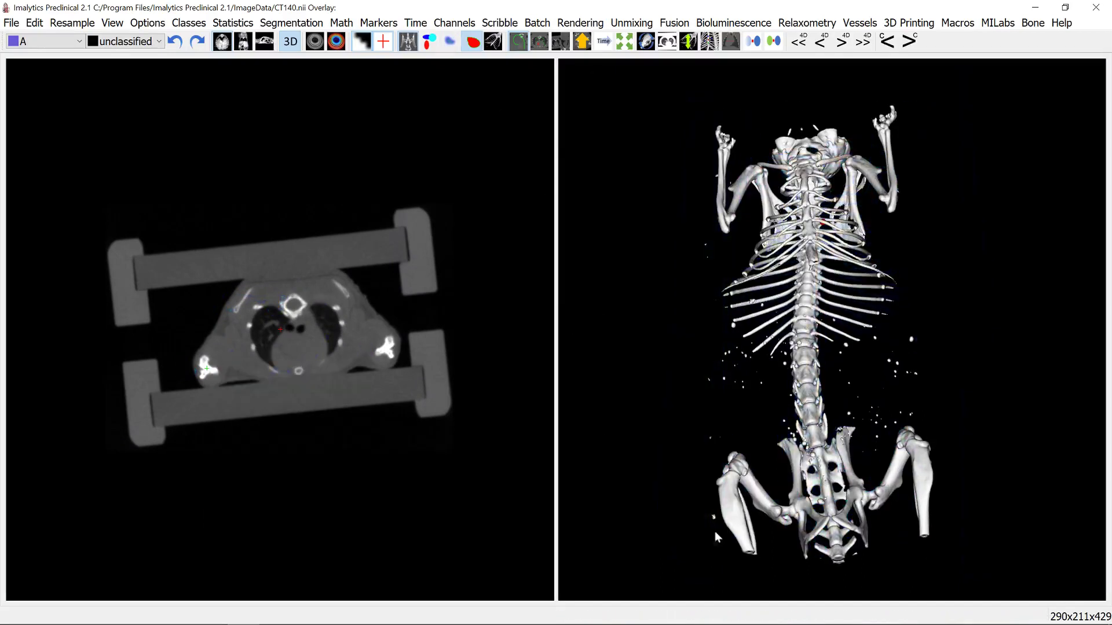
Add a marker named 1 on the left-hand knee of the underlay skeleton in the 3D rendering
{"action": "right_click", "coordinate": [739, 465]}
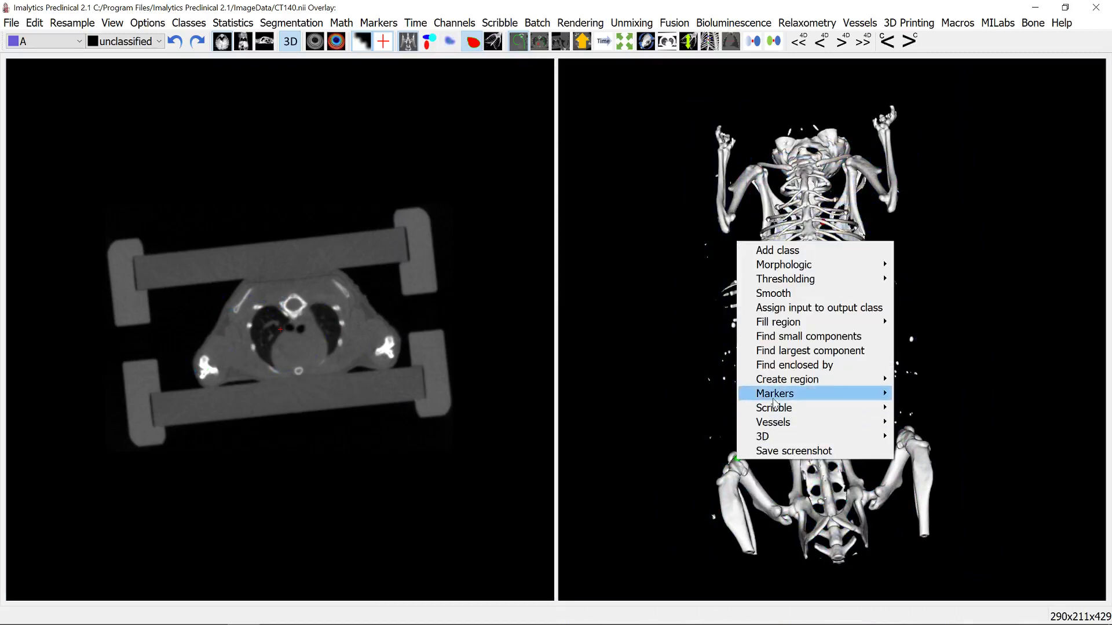
{"action": "mouse_move", "coordinate": [776, 394]}
{"action": "left_click", "coordinate": [634, 396]}
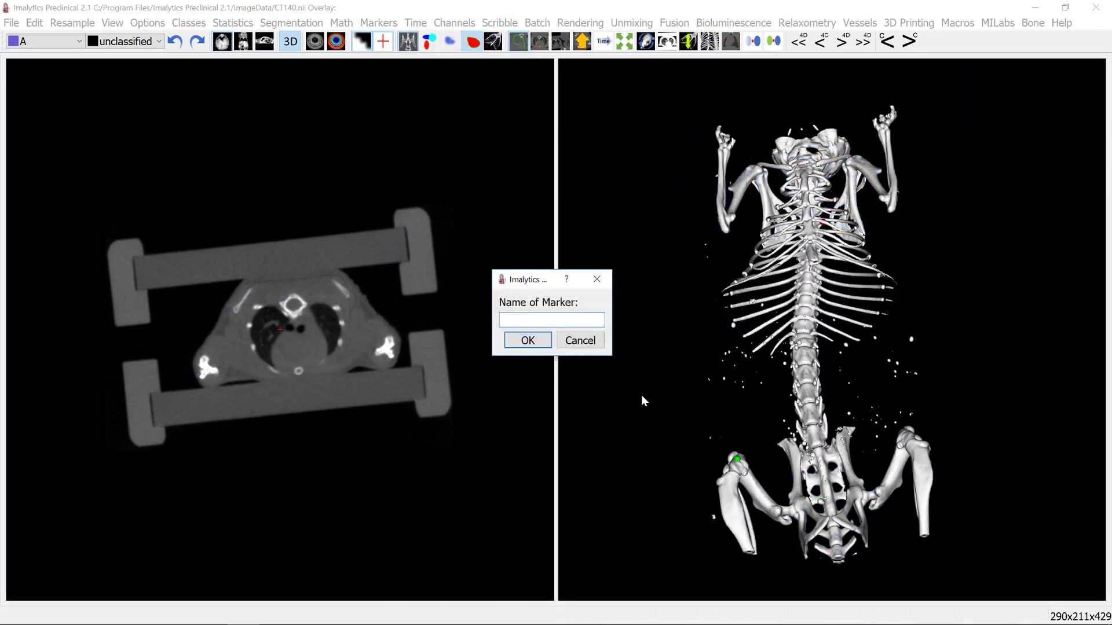
{"action": "type", "text": "1"}
{"action": "left_click", "coordinate": [527, 341]}
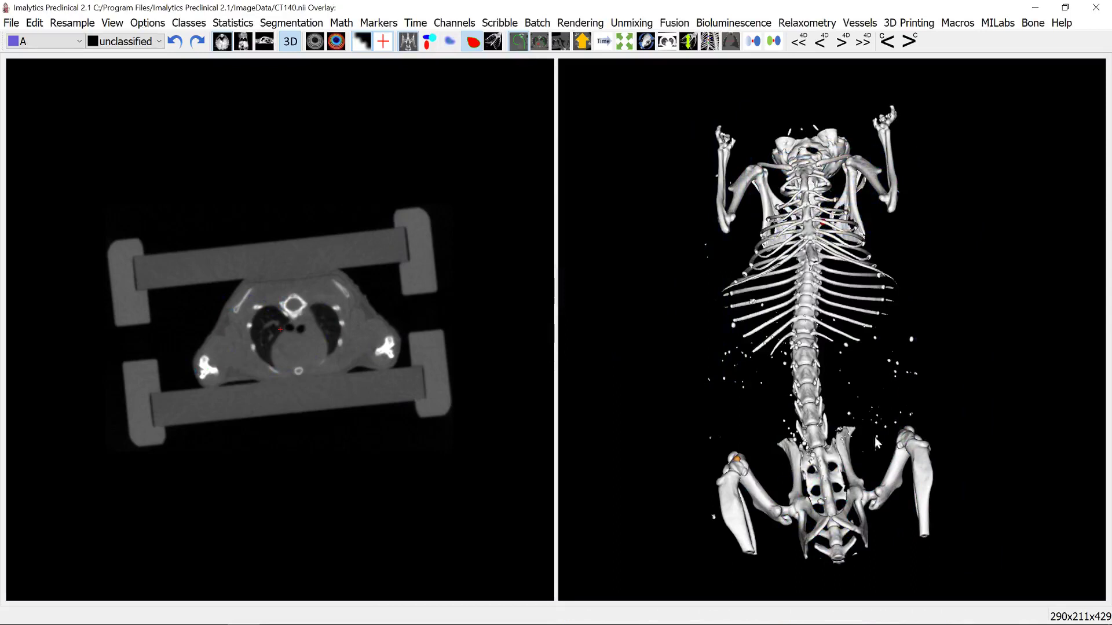
Add a marker named 2 on the right-hand knee of the underlay skeleton
{"action": "right_click", "coordinate": [908, 435]}
{"action": "mouse_move", "coordinate": [897, 370]}
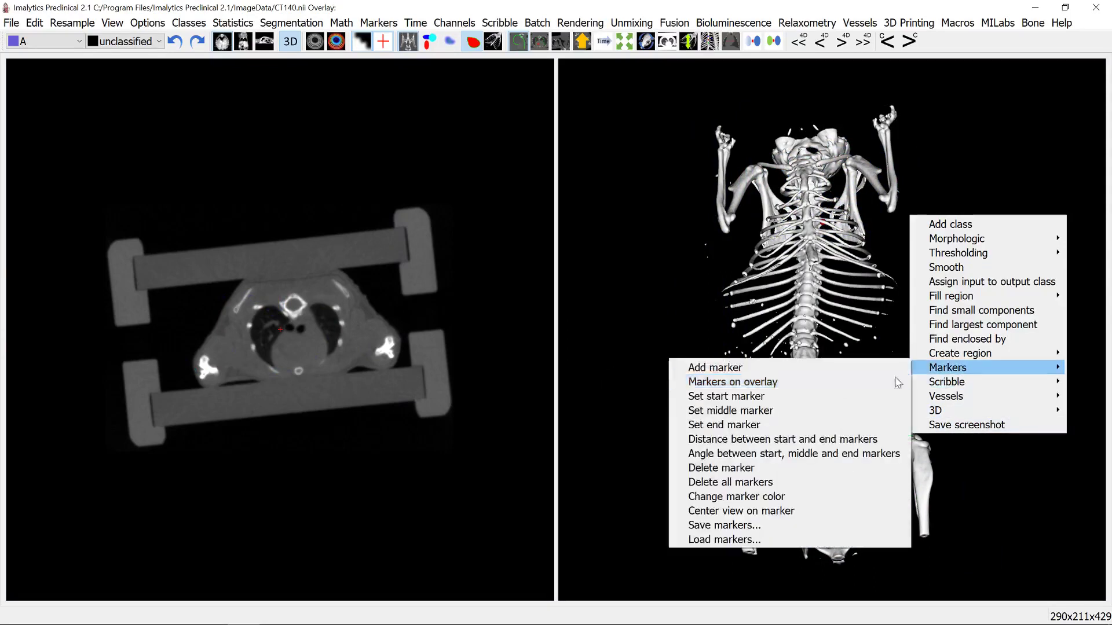
{"action": "left_click", "coordinate": [777, 369]}
{"action": "type", "text": "2"}
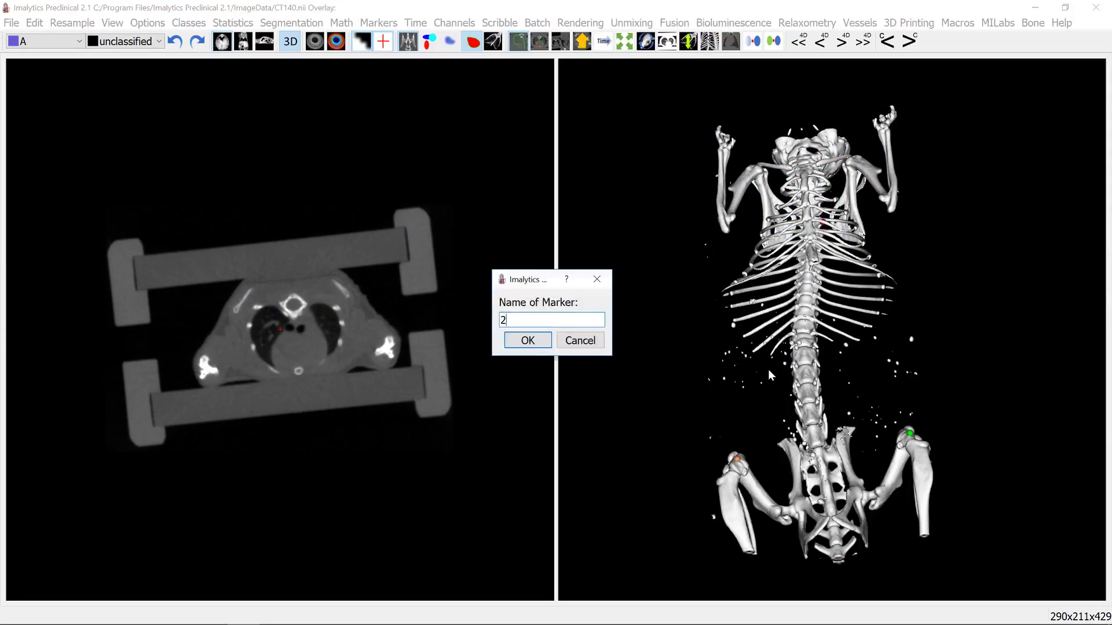
{"action": "left_click", "coordinate": [544, 343]}
Add a marker named 3 on the left-hand elbow of the underlay skeleton
{"action": "right_click", "coordinate": [727, 231]}
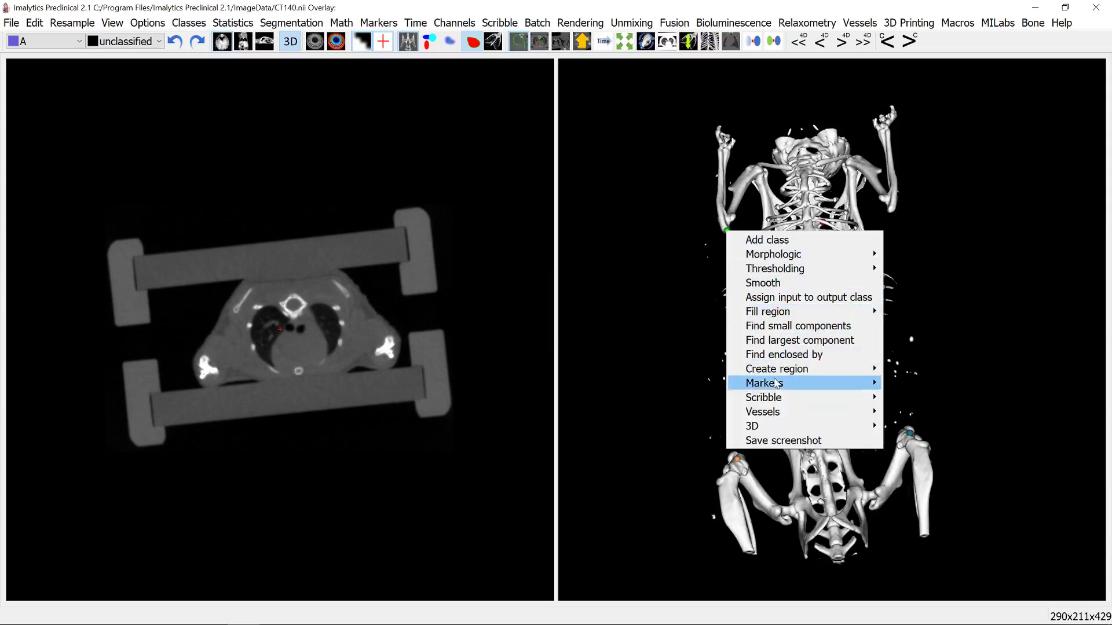
{"action": "mouse_move", "coordinate": [764, 382]}
{"action": "left_click", "coordinate": [674, 380]}
{"action": "type", "text": "3"}
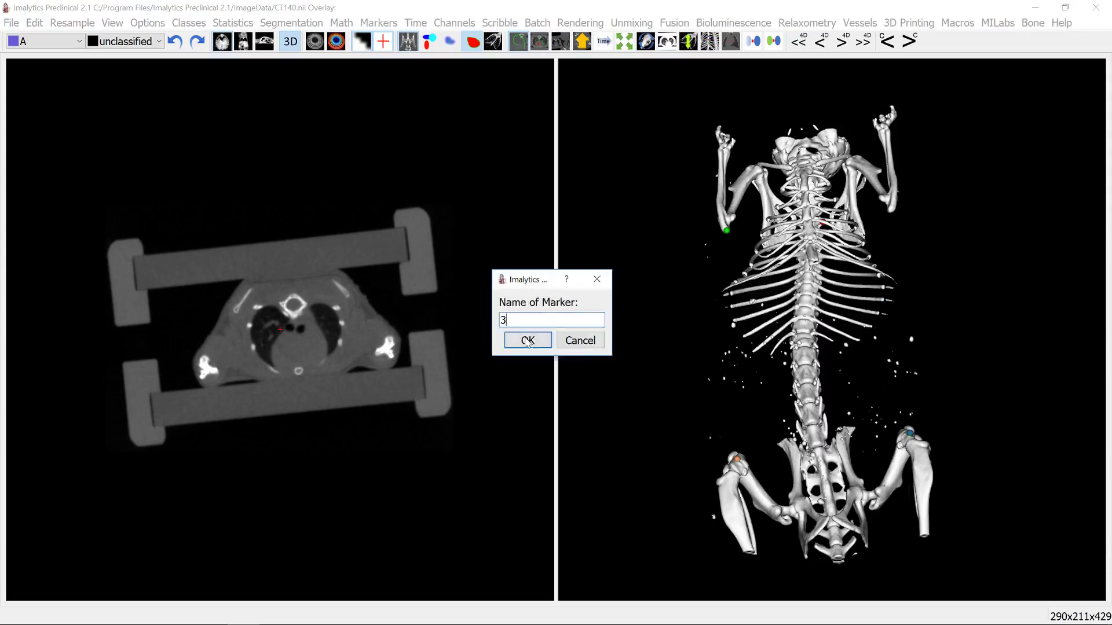
{"action": "left_click", "coordinate": [525, 341]}
Add a marker named 4 on the right-hand elbow of the underlay skeleton
{"action": "right_click", "coordinate": [891, 211]}
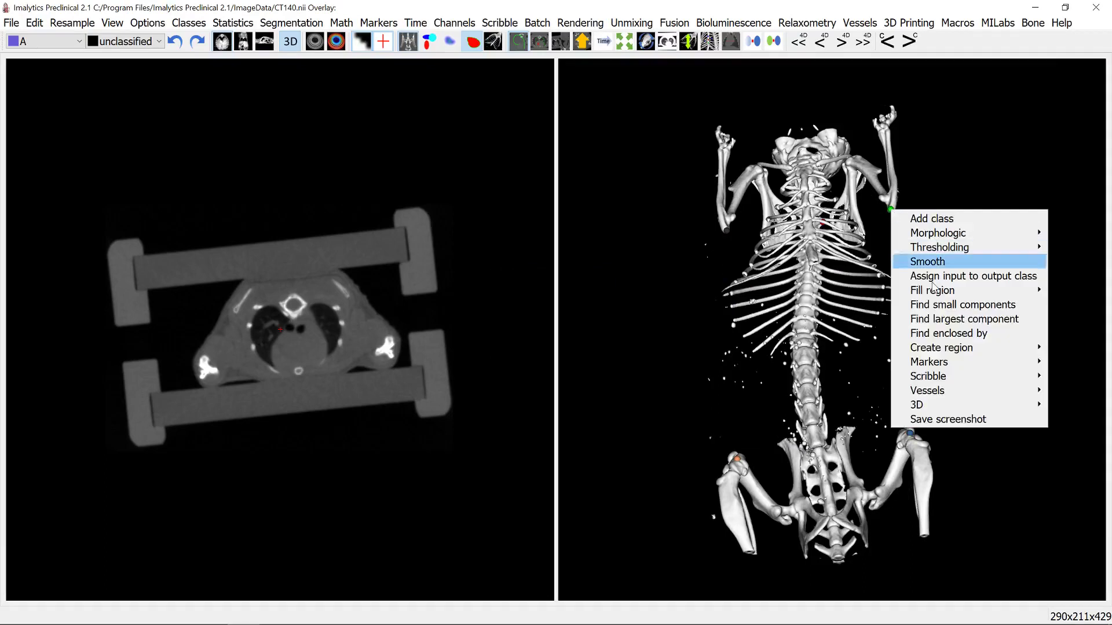
{"action": "mouse_move", "coordinate": [947, 367]}
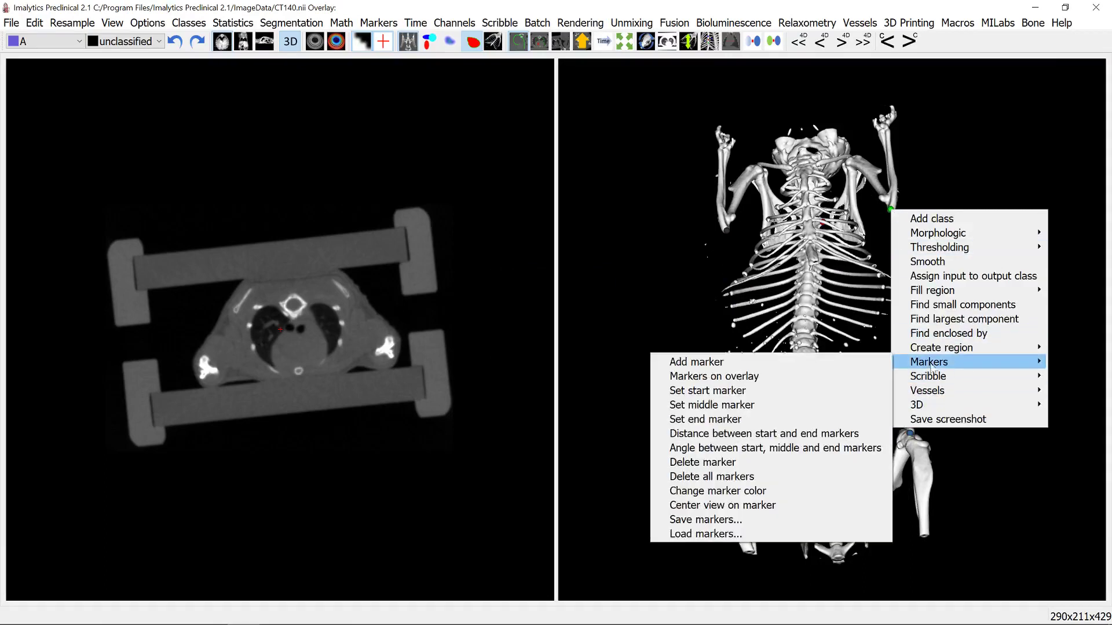
{"action": "left_click", "coordinate": [868, 360]}
{"action": "type", "text": "4"}
{"action": "left_click", "coordinate": [525, 342]}
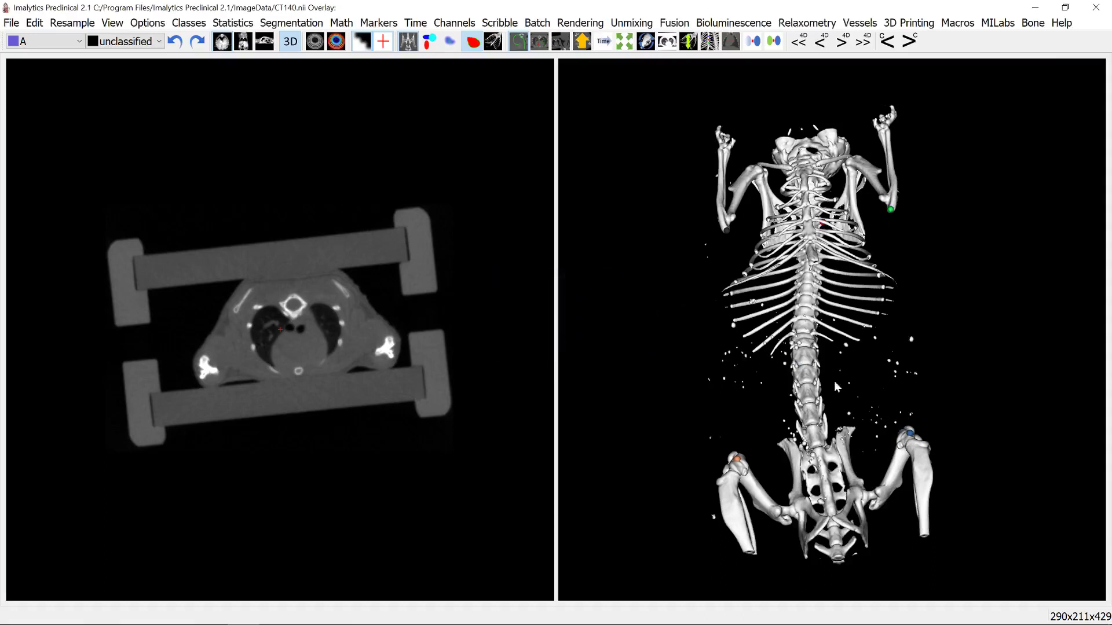
Show the overlay without the underlay and switch the overlay to iso rendering
{"action": "left_click_drag", "start_coordinate": [899, 443], "coordinate": [888, 463]}
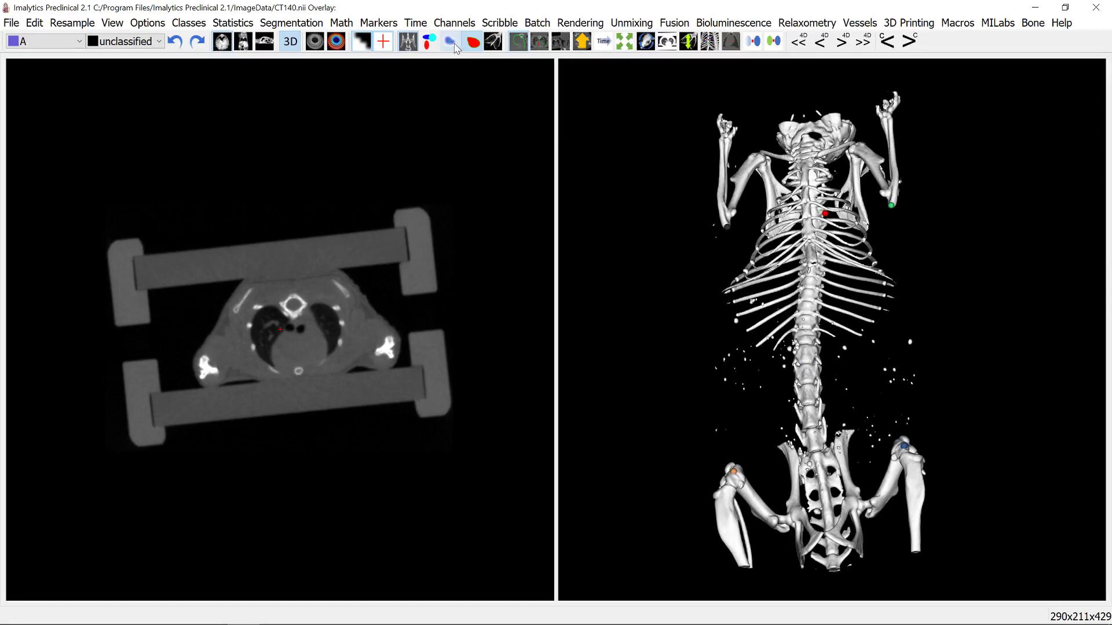
{"action": "left_click", "coordinate": [451, 42]}
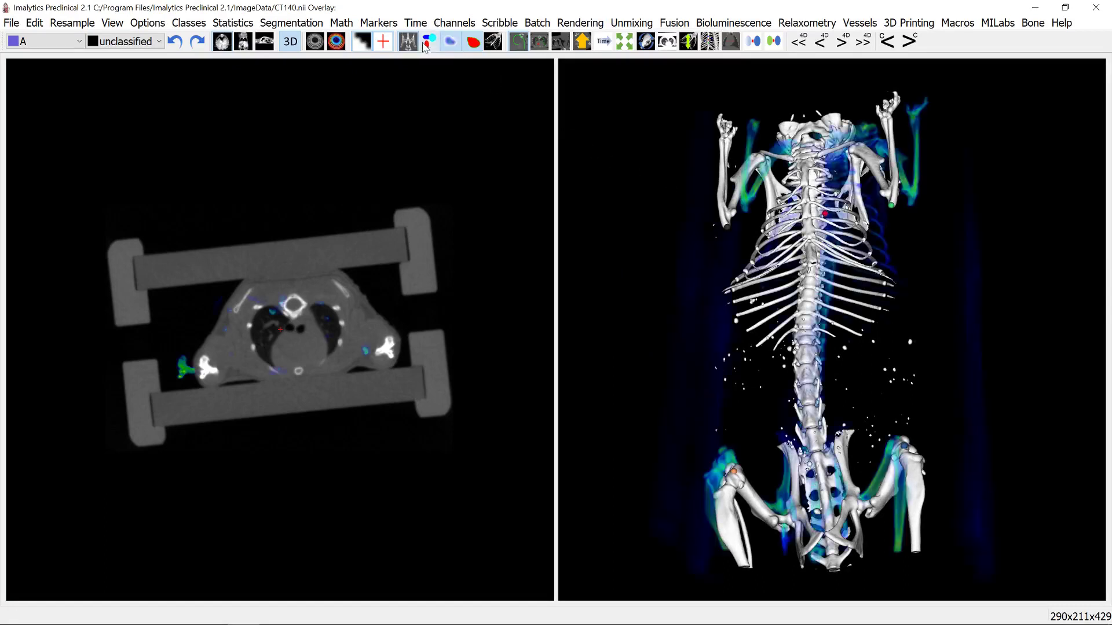
{"action": "left_click", "coordinate": [408, 43]}
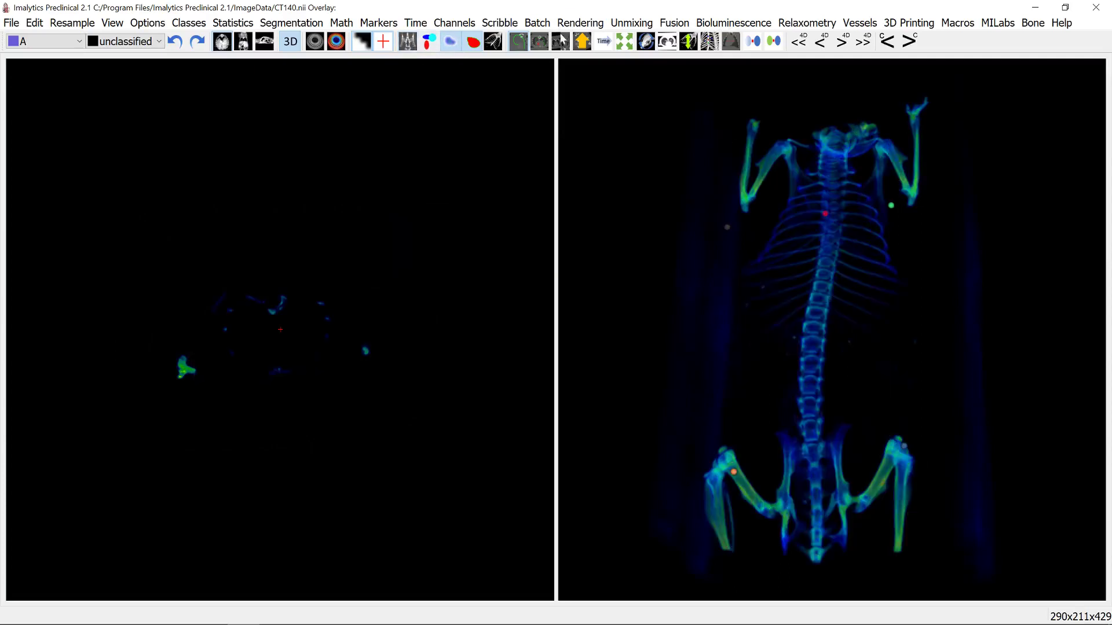
{"action": "left_click", "coordinate": [580, 23]}
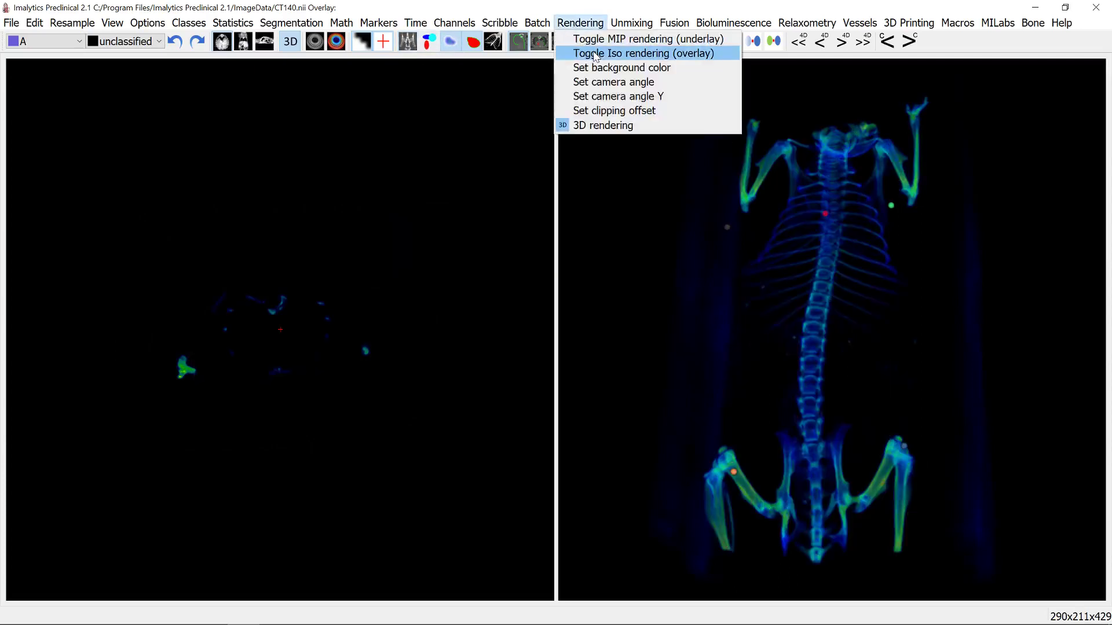
{"action": "left_click", "coordinate": [592, 54]}
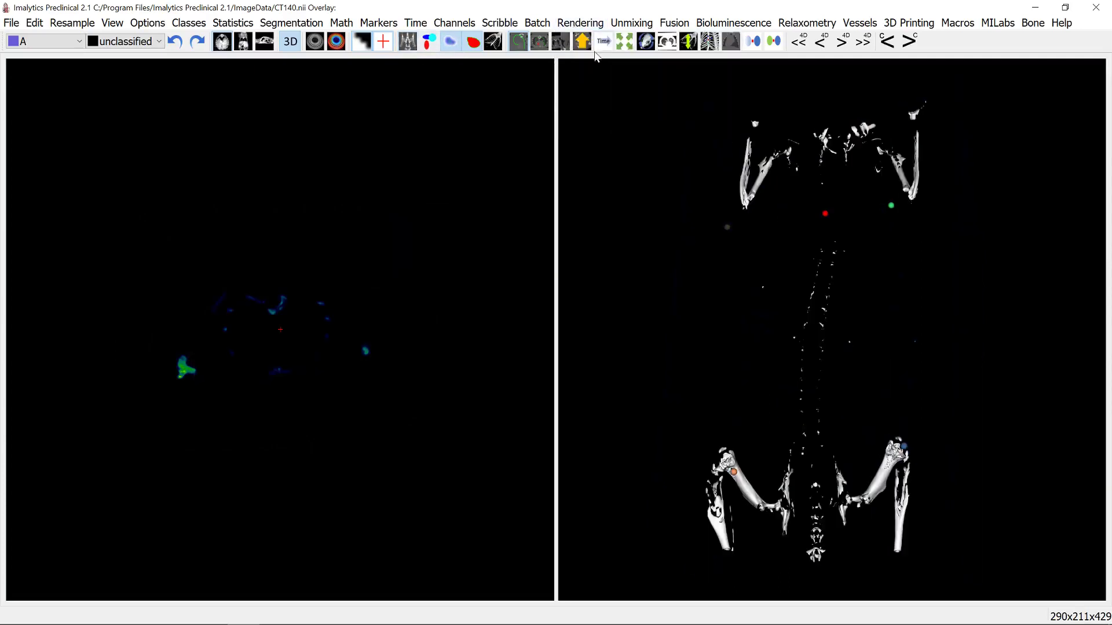
Set the overlay's intensity window to about 122 to 4858, and compare its skeleton with the underlay before hiding the underlay again
{"action": "left_click", "coordinate": [336, 41]}
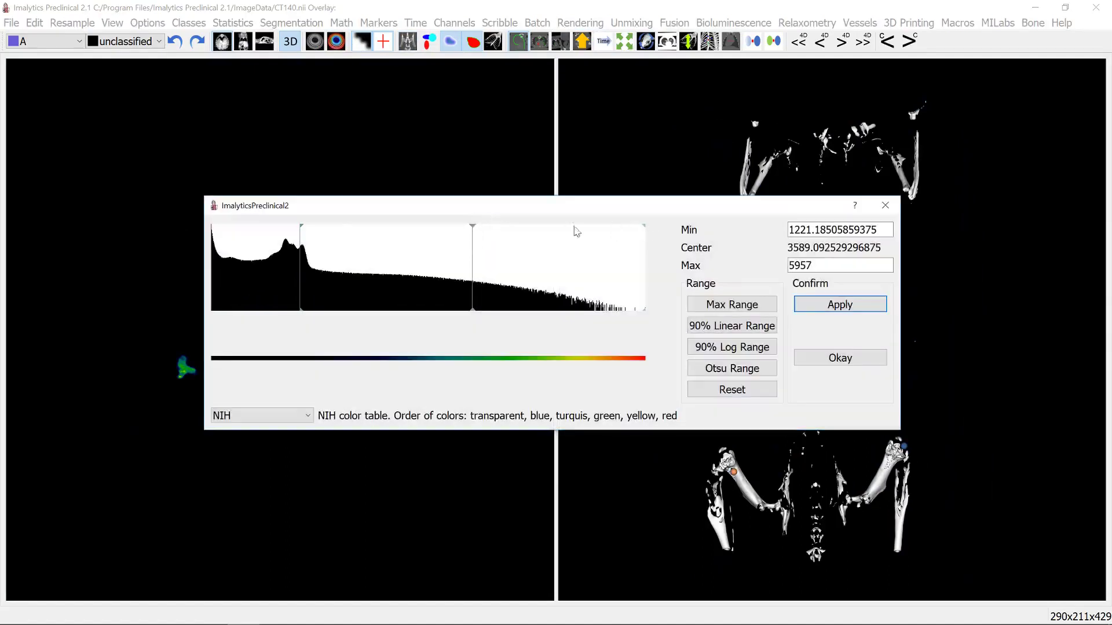
{"action": "left_click_drag", "start_coordinate": [473, 230], "coordinate": [397, 230]}
{"action": "left_click_drag", "start_coordinate": [601, 219], "coordinate": [464, 289]}
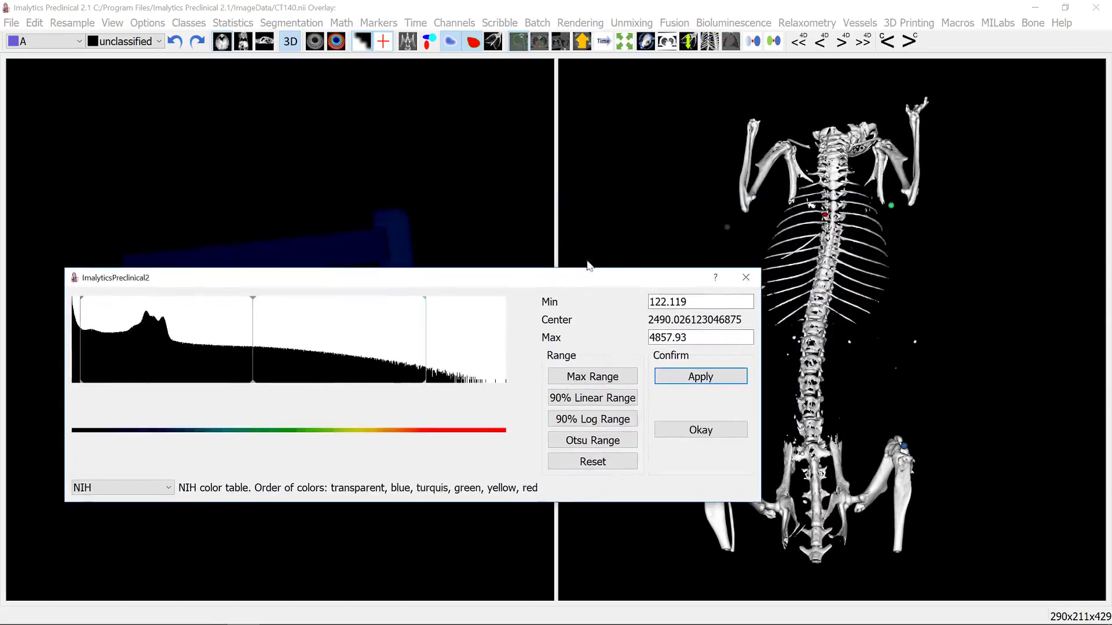
{"action": "left_click", "coordinate": [750, 275]}
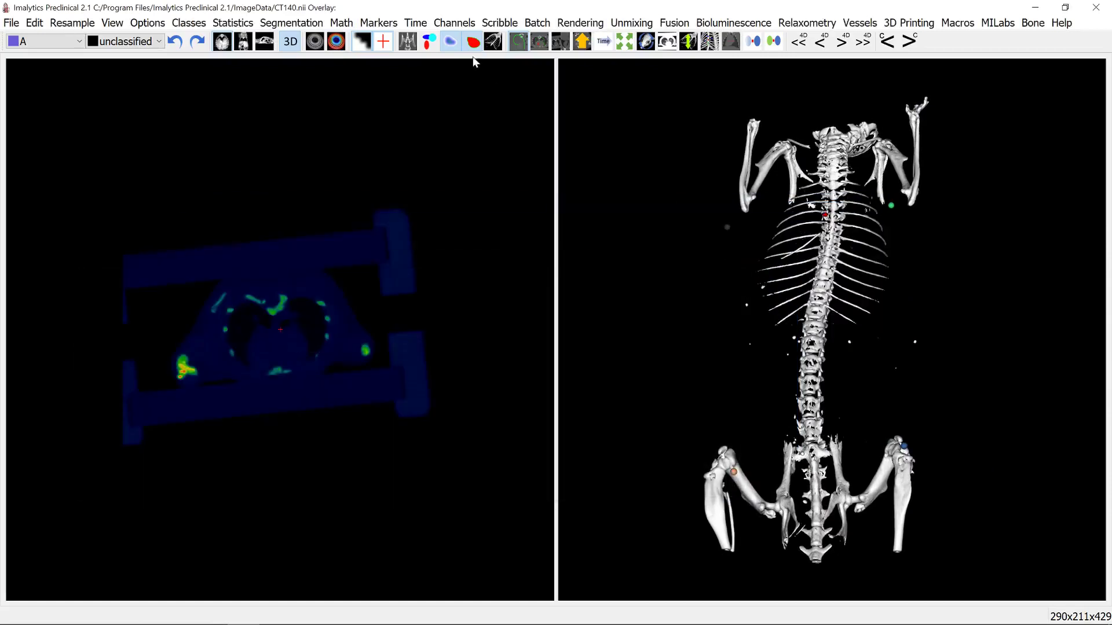
{"action": "left_click", "coordinate": [407, 42]}
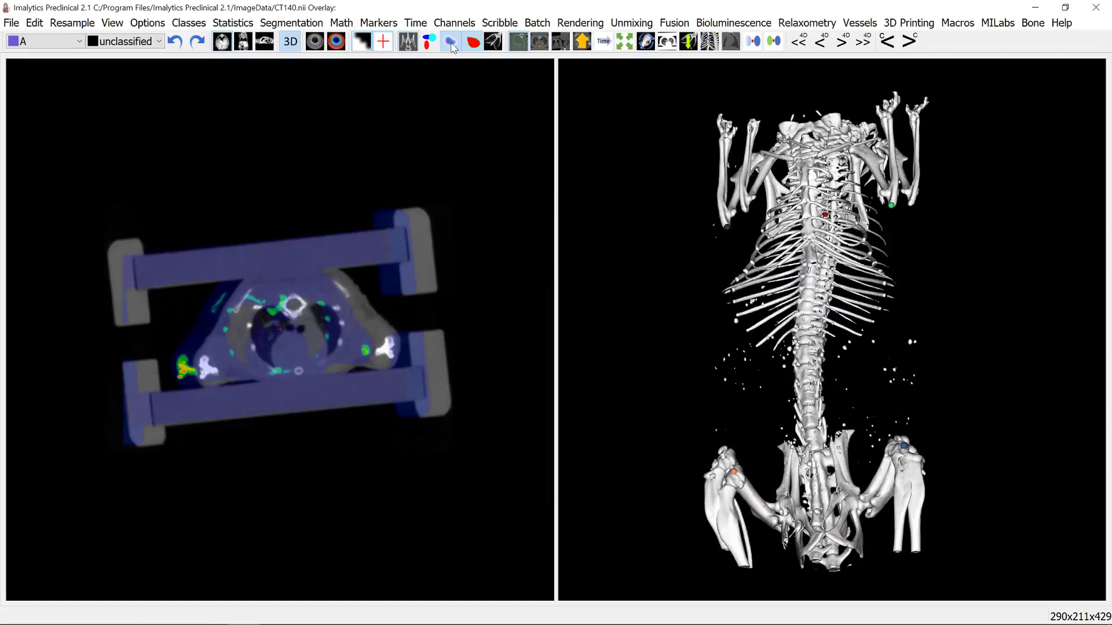
{"action": "left_click", "coordinate": [409, 43]}
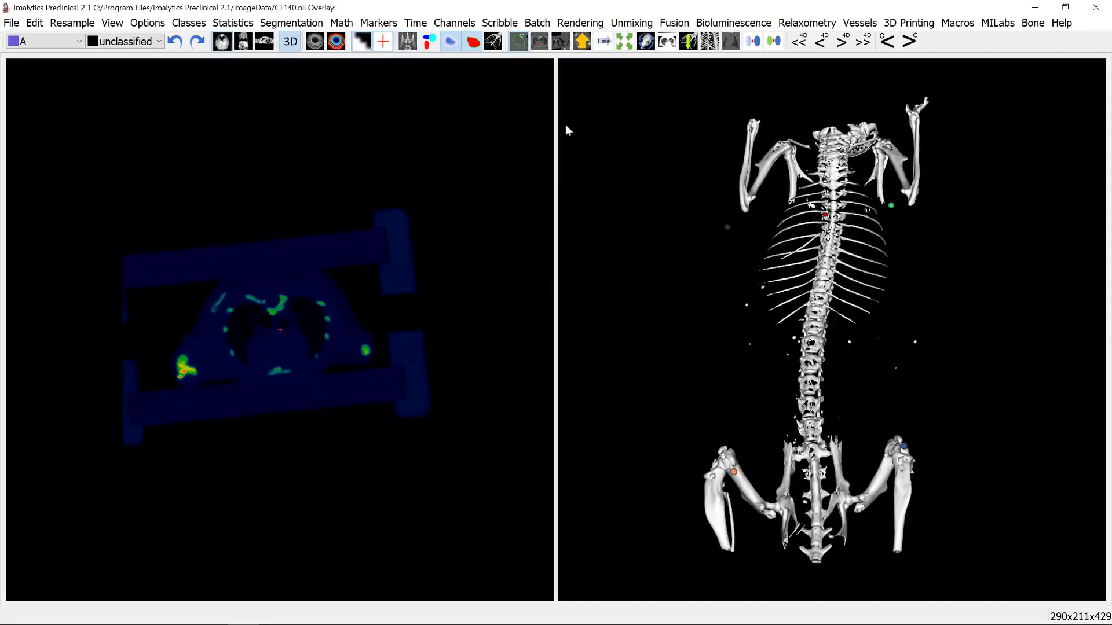
Switch marker placement to the overlay and add marker 1 on the left-hand knee of the overlay skeleton
{"action": "left_click", "coordinate": [378, 23]}
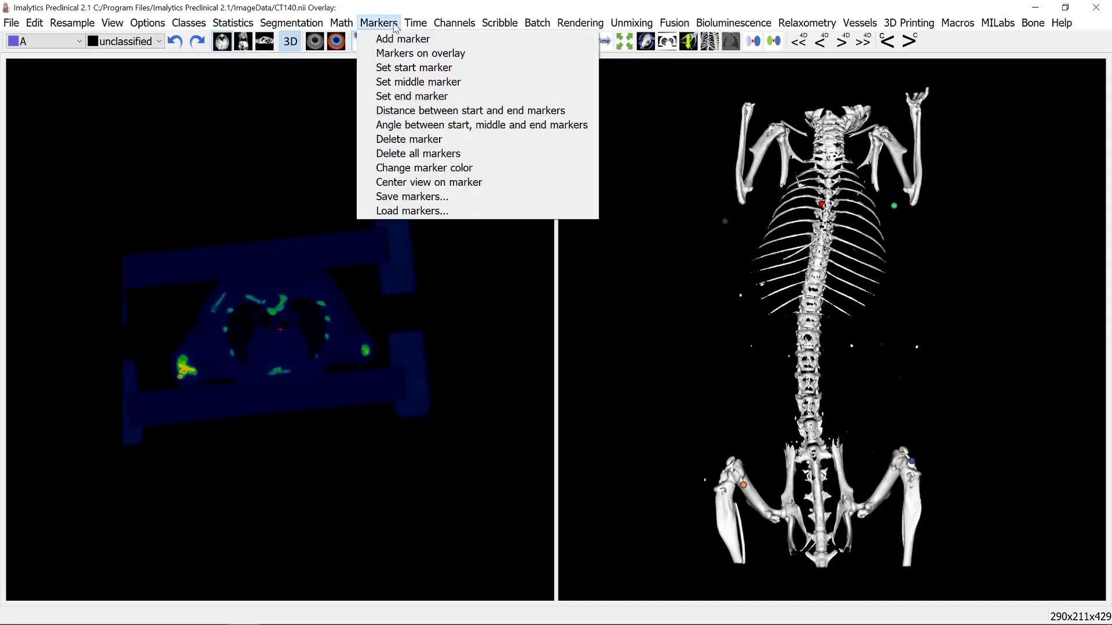
{"action": "left_click", "coordinate": [399, 53]}
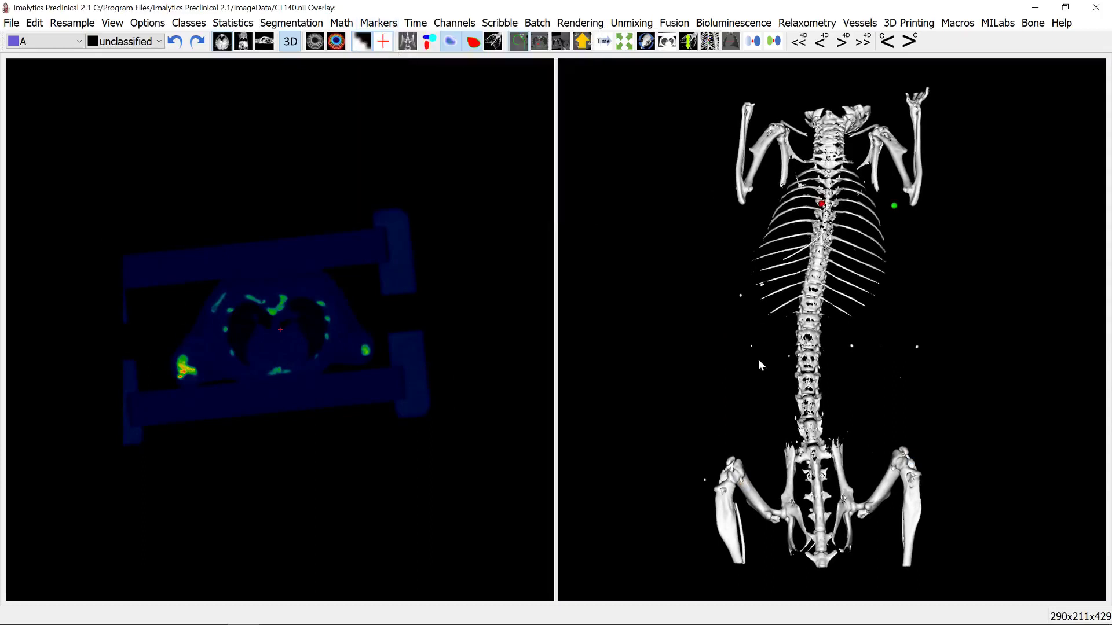
{"action": "left_click_drag", "start_coordinate": [741, 461], "coordinate": [738, 477]}
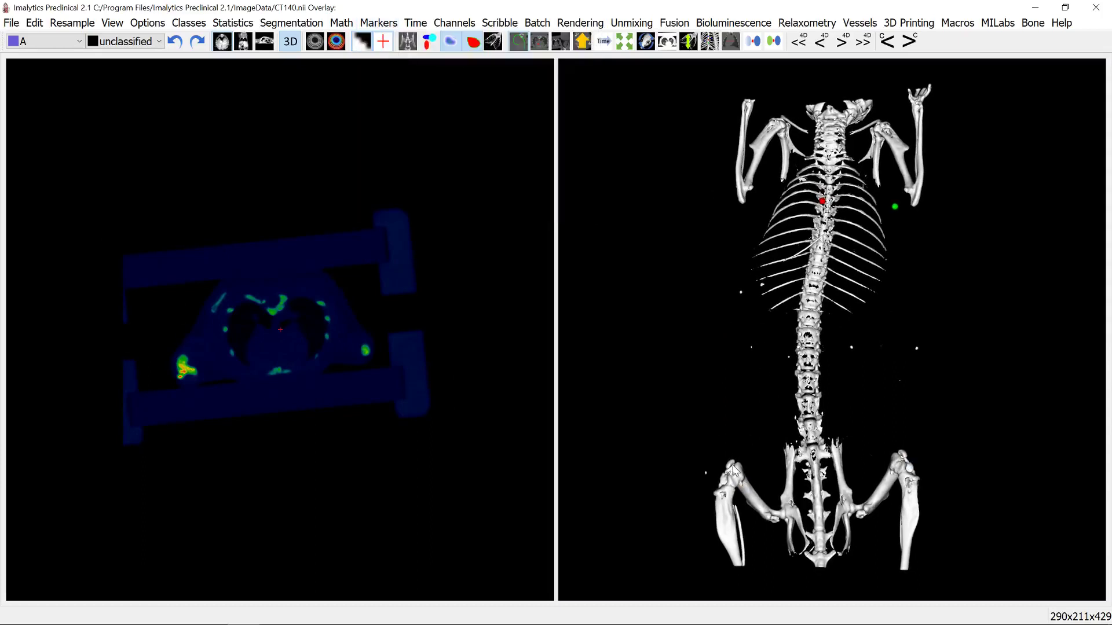
{"action": "right_click", "coordinate": [732, 469]}
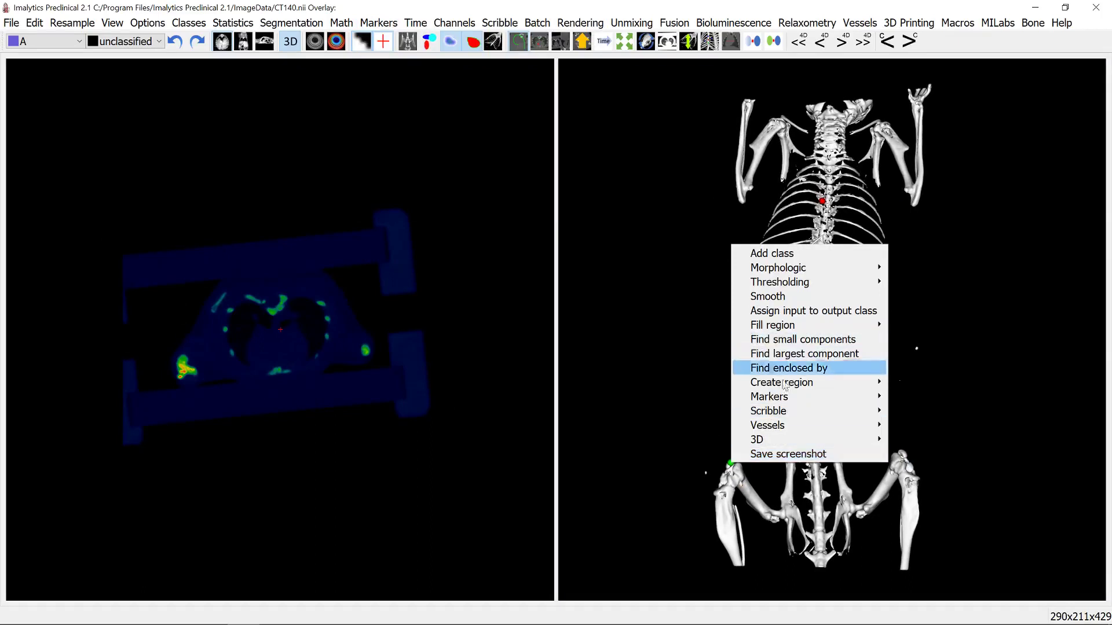
{"action": "left_click", "coordinate": [687, 402]}
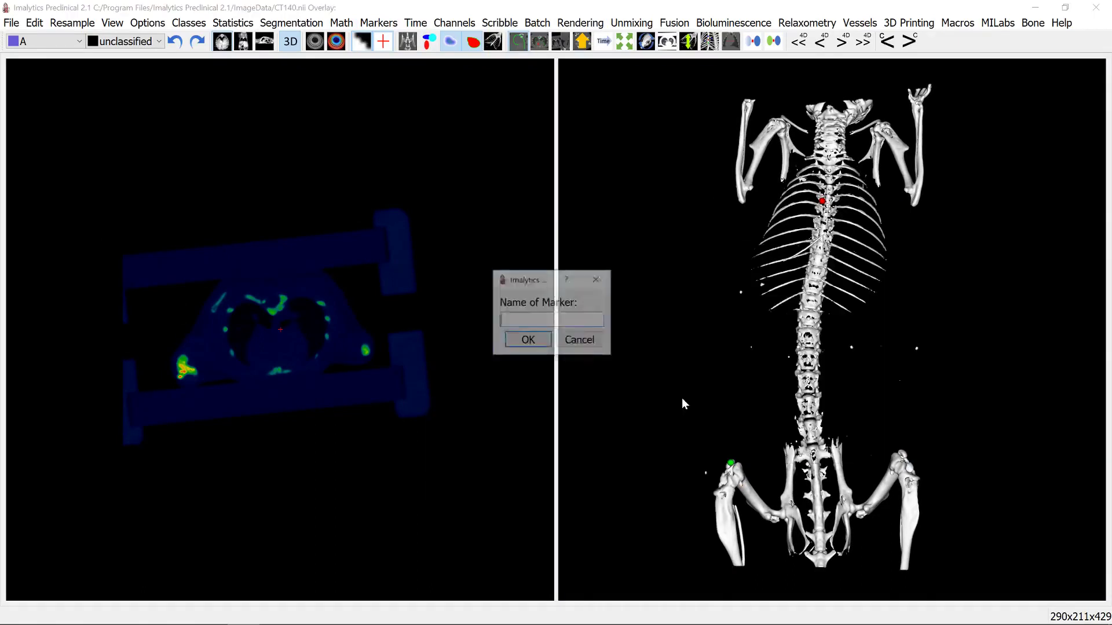
{"action": "type", "text": "1"}
{"action": "left_click", "coordinate": [527, 340]}
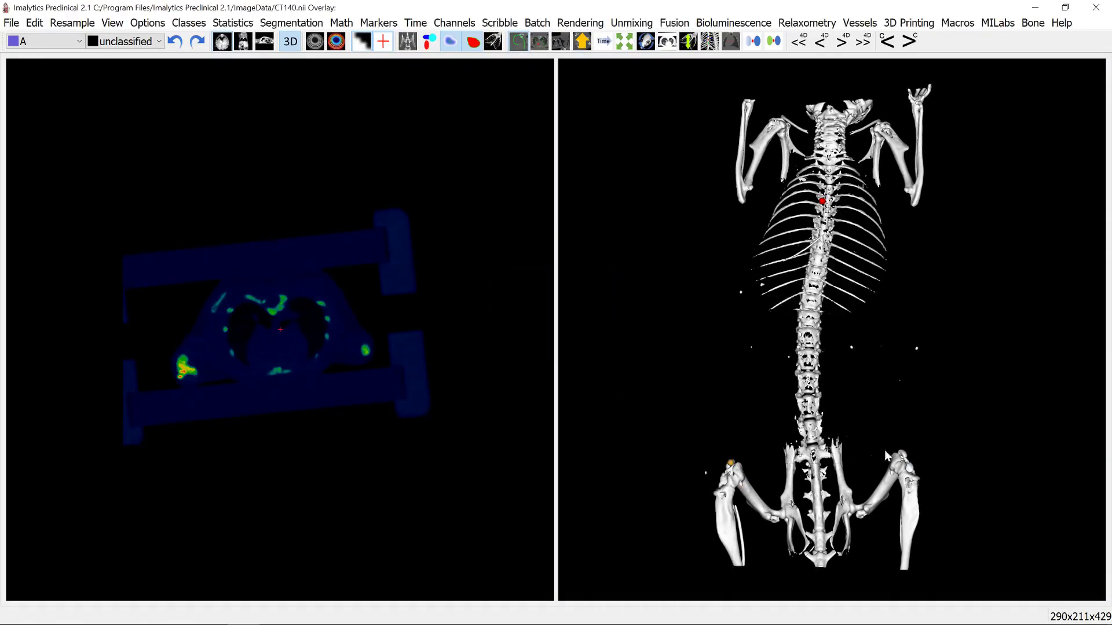
Add the matching second marker on the right-hand knee of the overlay skeleton
{"action": "right_click", "coordinate": [902, 455]}
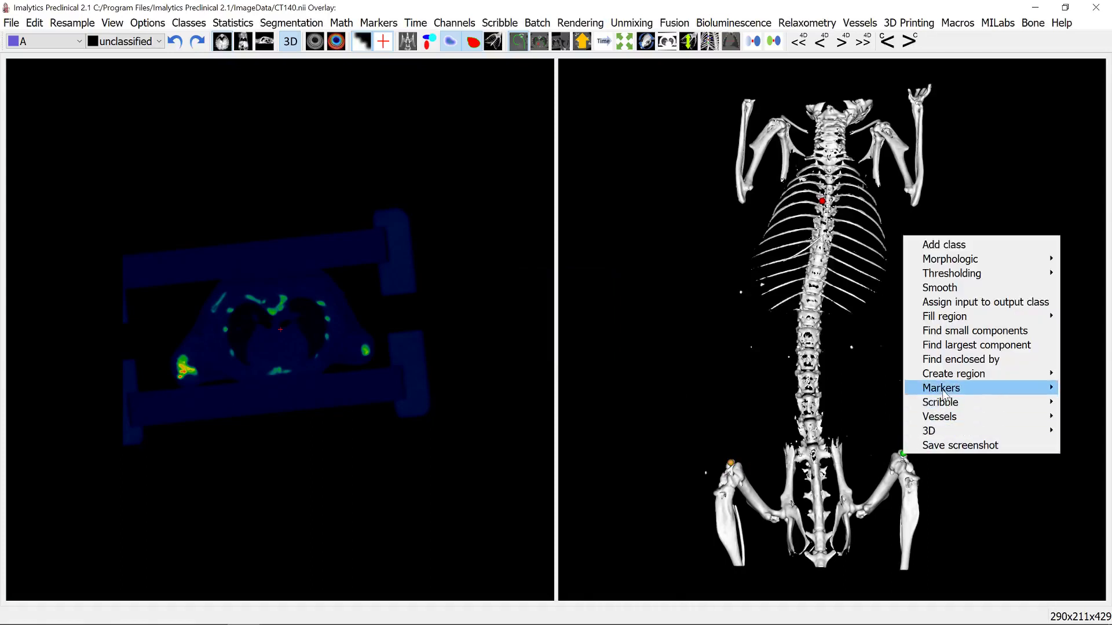
{"action": "mouse_move", "coordinate": [940, 388]}
{"action": "left_click", "coordinate": [812, 394]}
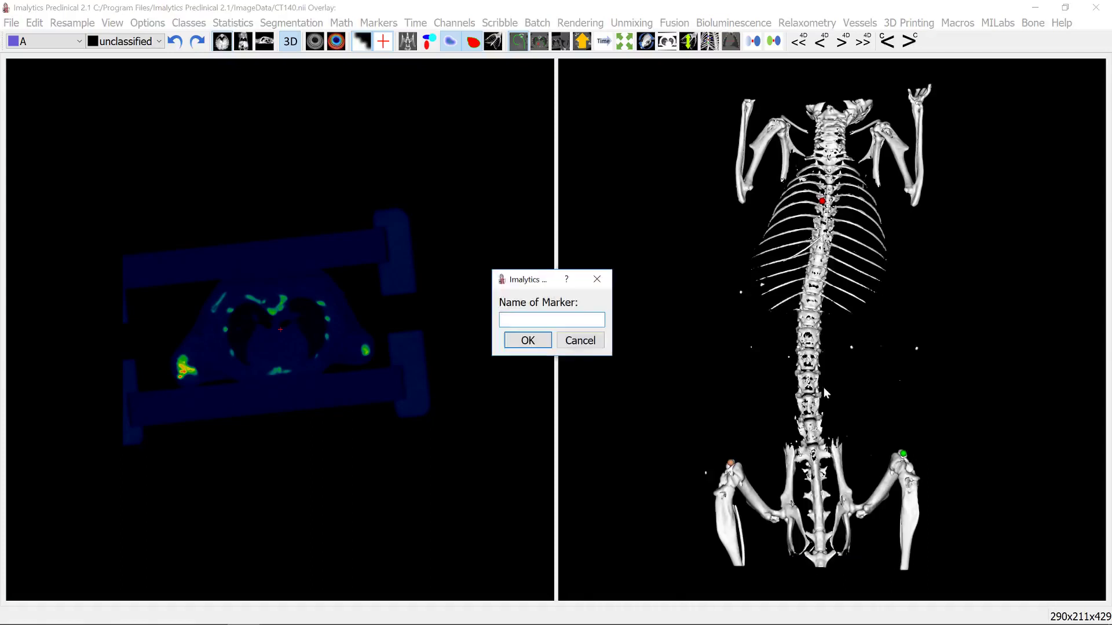
{"action": "left_click", "coordinate": [527, 340]}
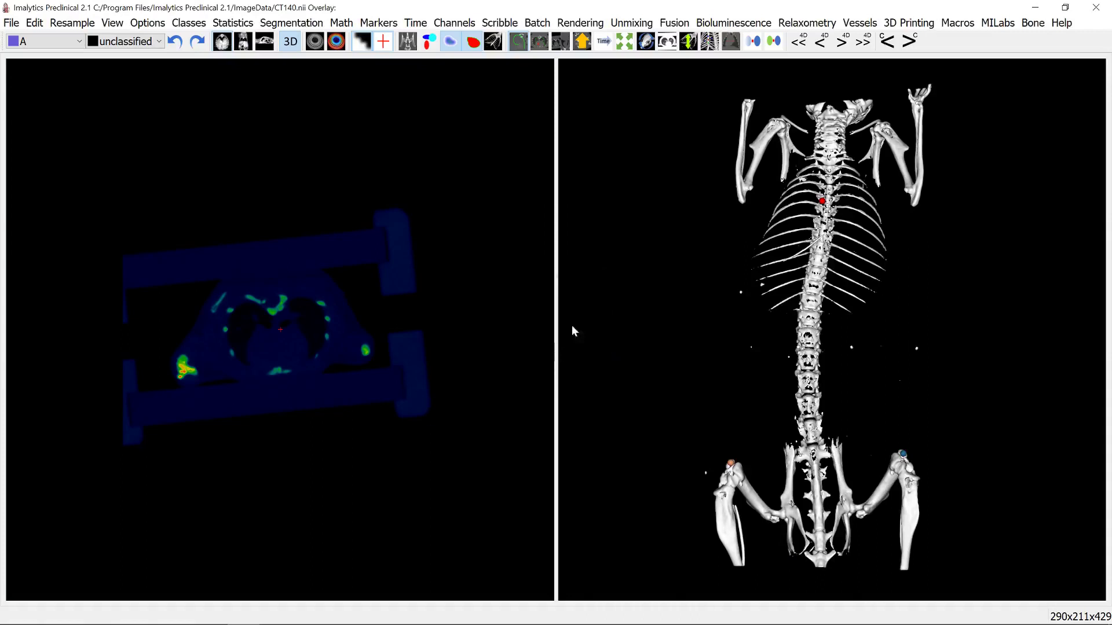
Add the matching third marker on the left-hand elbow of the overlay skeleton
{"action": "right_click", "coordinate": [742, 200]}
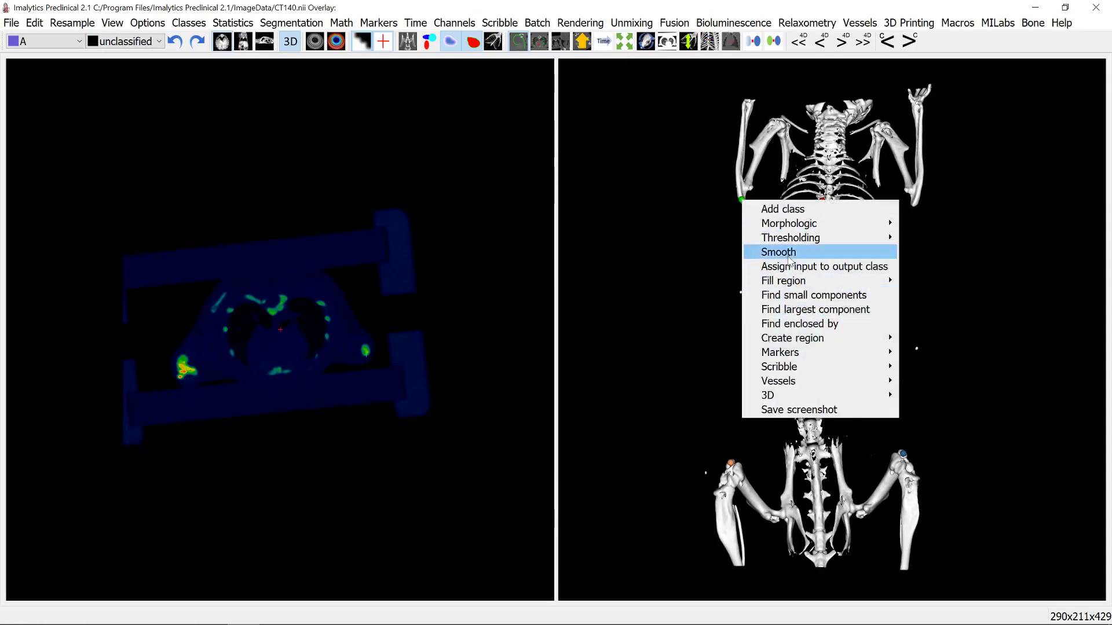
{"action": "mouse_move", "coordinate": [793, 352]}
{"action": "left_click", "coordinate": [660, 350]}
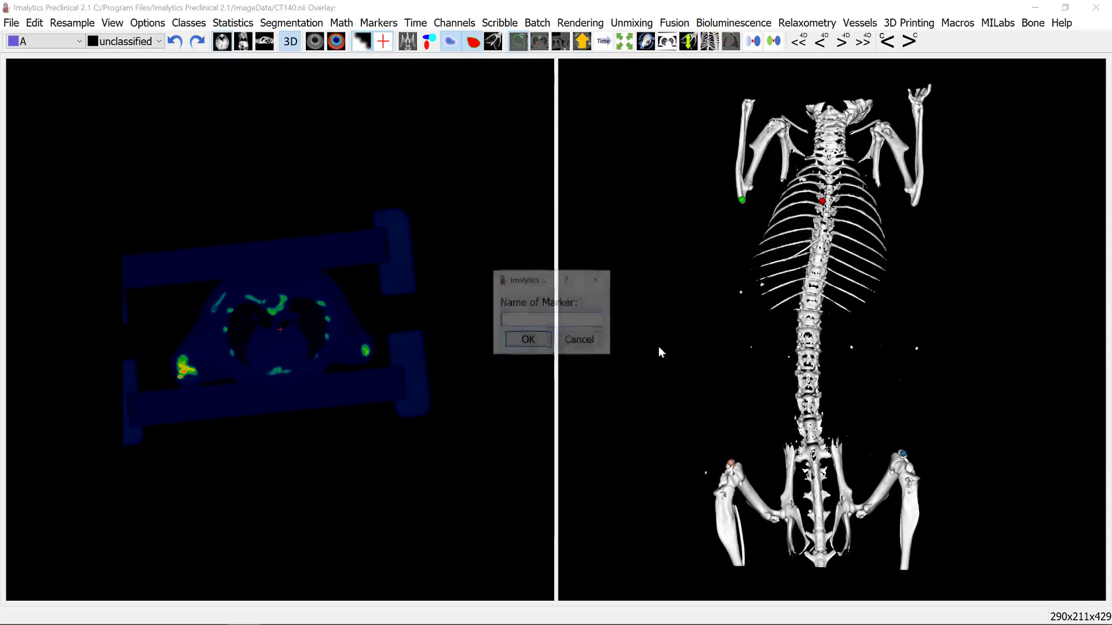
{"action": "type", "text": "1"}
{"action": "left_click", "coordinate": [524, 341]}
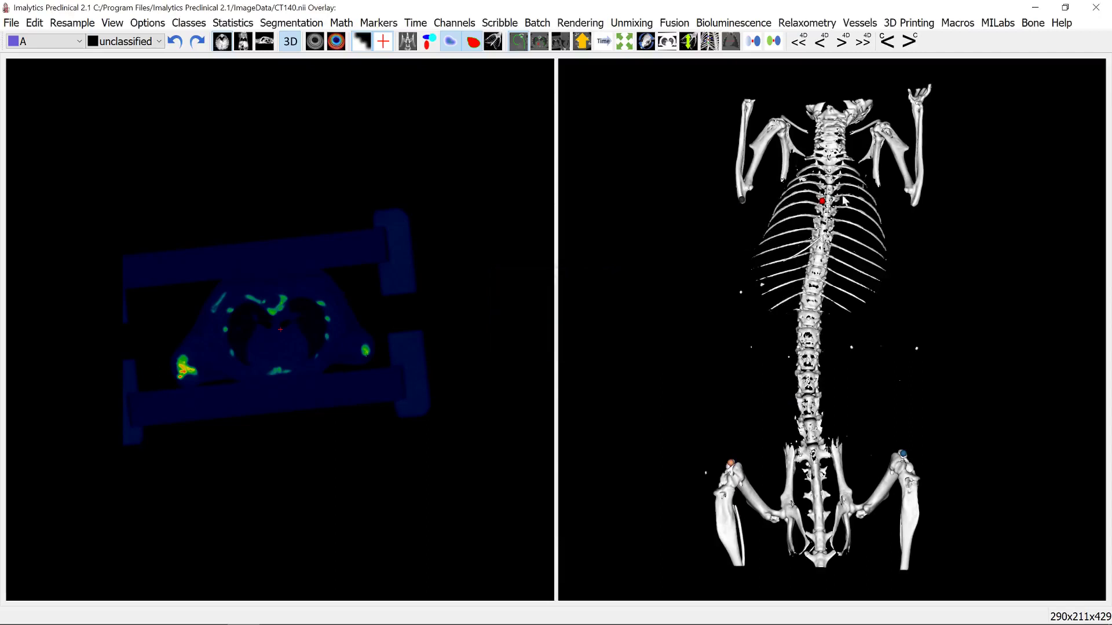
Add marker 4 on the right-hand elbow of the overlay skeleton
{"action": "right_click", "coordinate": [914, 203]}
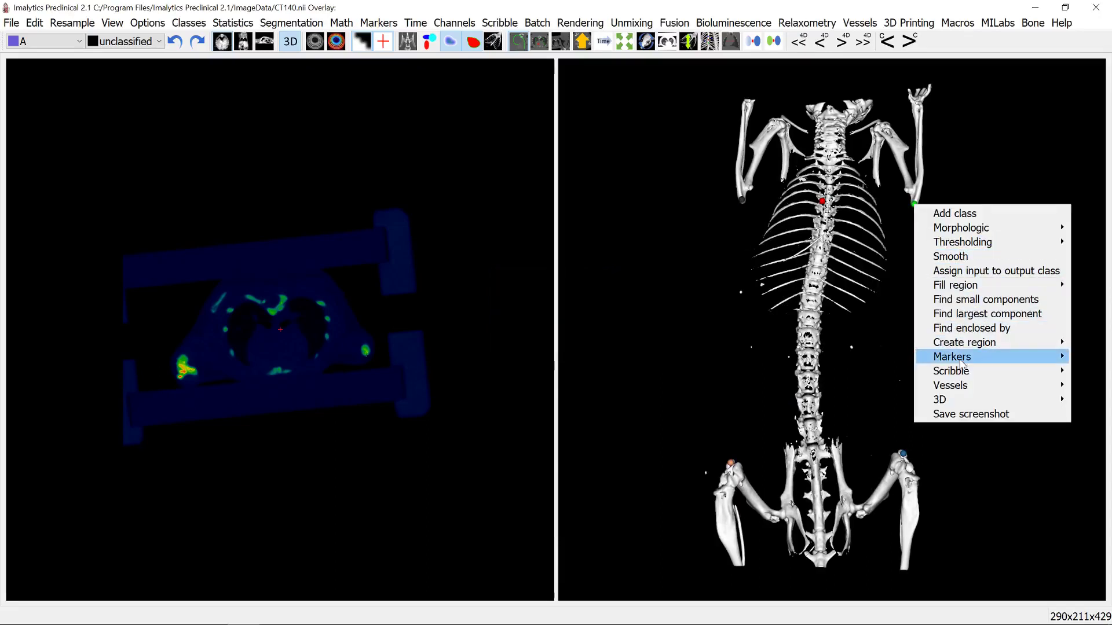
{"action": "mouse_move", "coordinate": [960, 358]}
{"action": "left_click", "coordinate": [828, 358]}
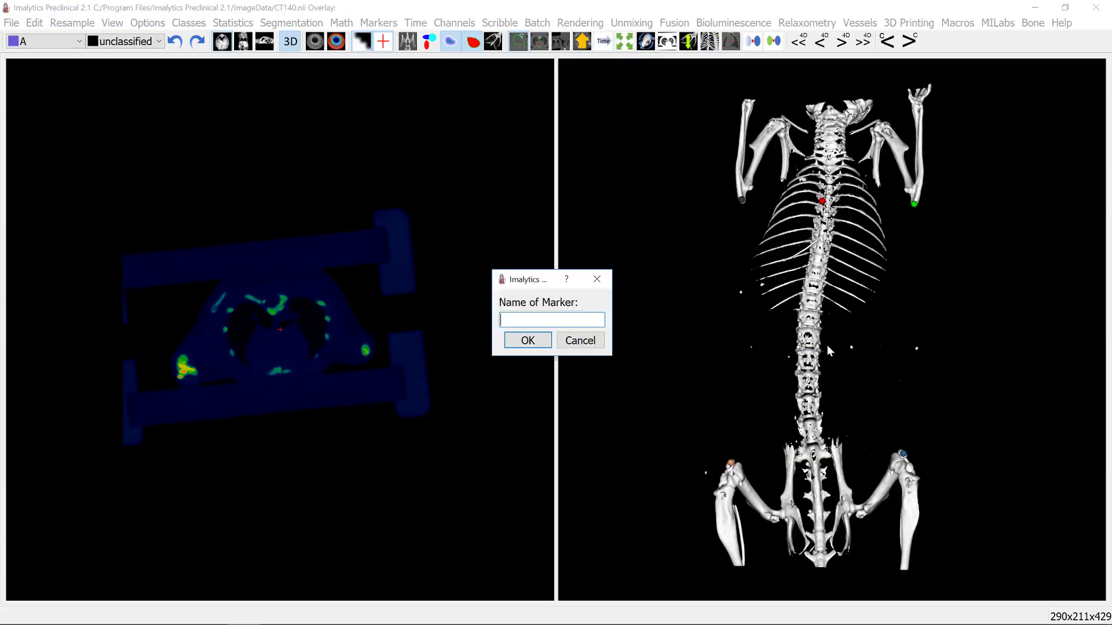
{"action": "type", "text": "4"}
{"action": "left_click", "coordinate": [527, 341]}
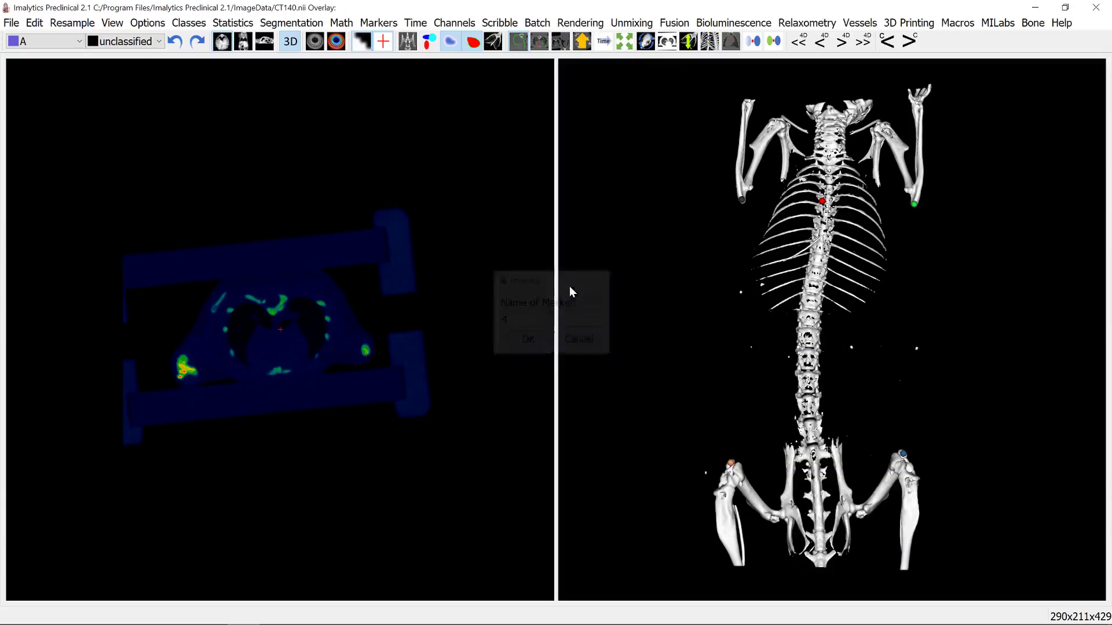
Turn off the overlay's iso rendering and raise its intensity window minimum to about 1227 so only bone is rendered in colour
{"action": "left_click", "coordinate": [579, 22]}
{"action": "left_click", "coordinate": [589, 53]}
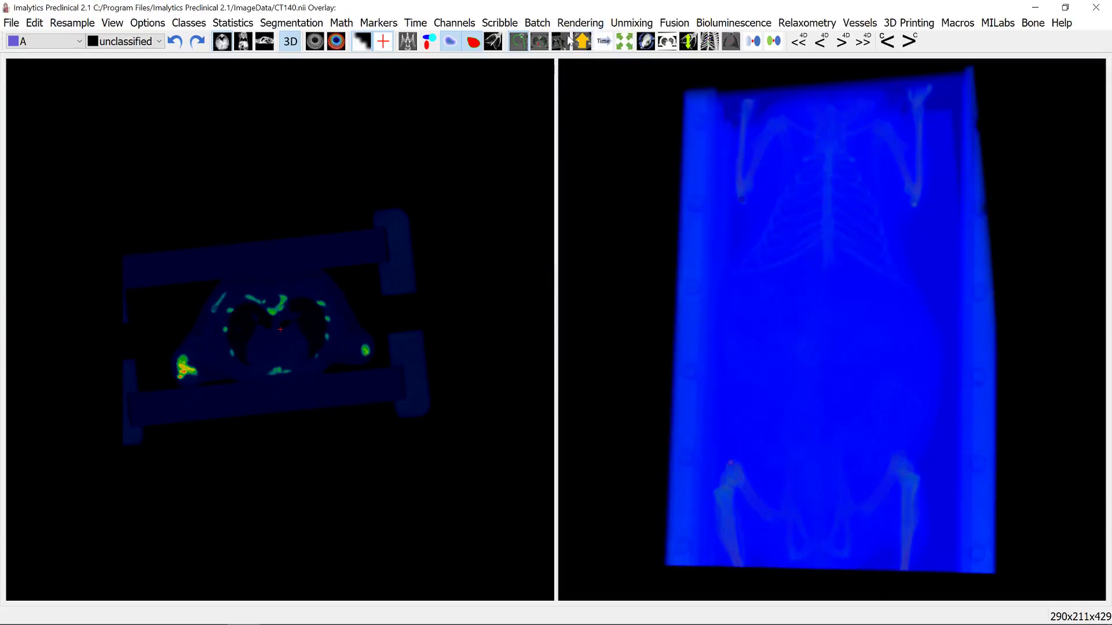
{"action": "left_click", "coordinate": [336, 41]}
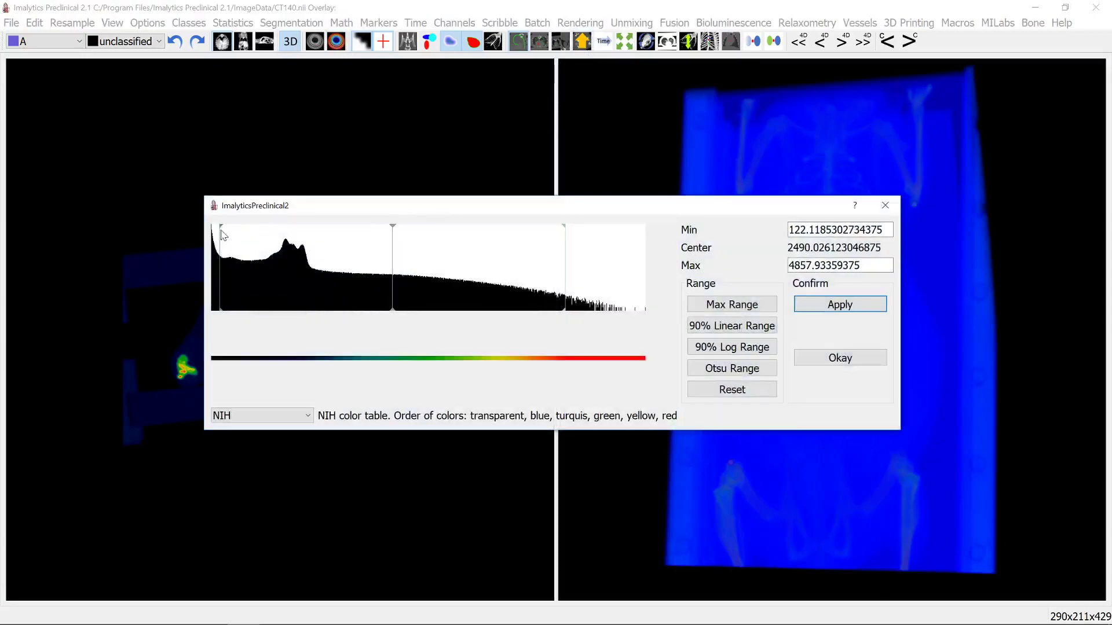
{"action": "mouse_move", "coordinate": [223, 235]}
{"action": "left_mouse_down"}
{"action": "mouse_move", "coordinate": [323, 239]}
{"action": "mouse_move", "coordinate": [305, 237]}
{"action": "left_mouse_up"}
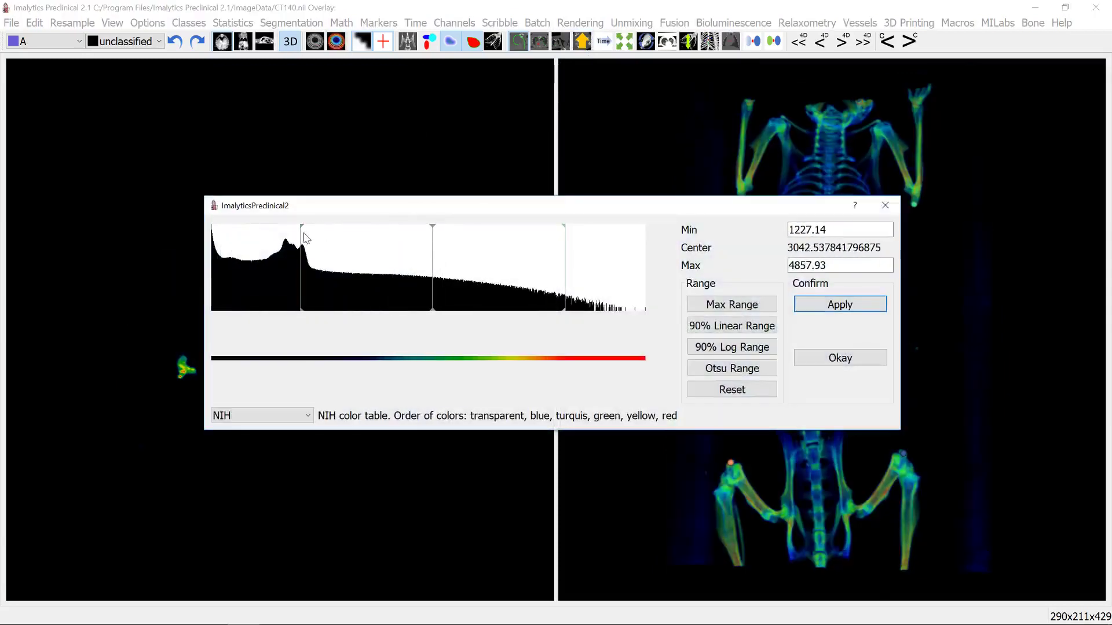
{"action": "left_click", "coordinate": [885, 205]}
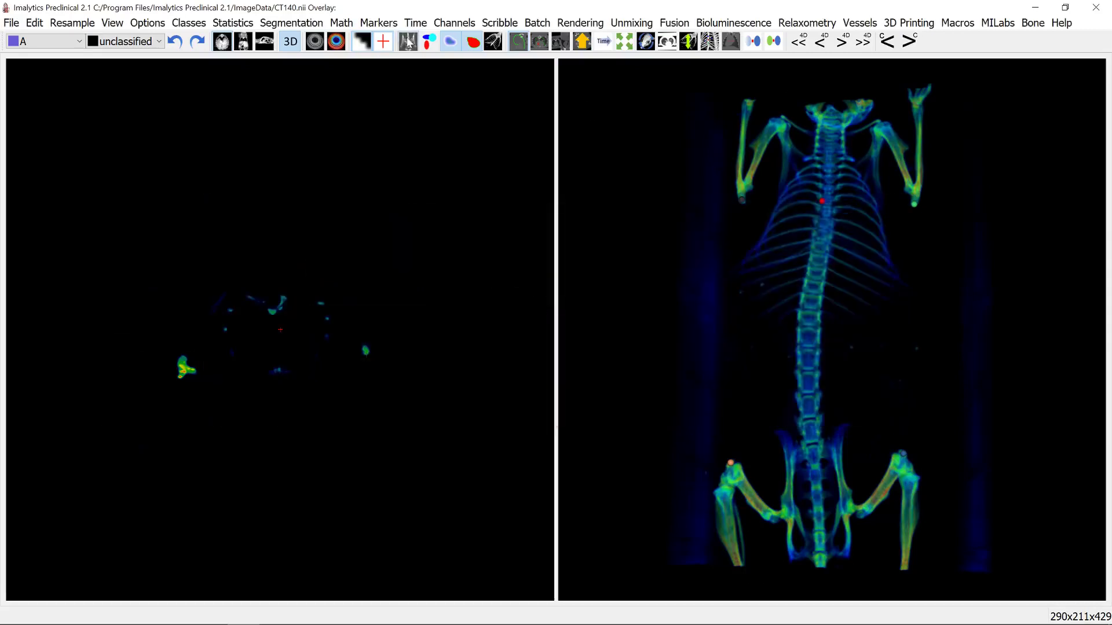
Show the underlay again, register the overlay to it using the markers, and check the bone alignment in the axial slices
{"action": "left_click", "coordinate": [408, 41]}
{"action": "left_click", "coordinate": [672, 23]}
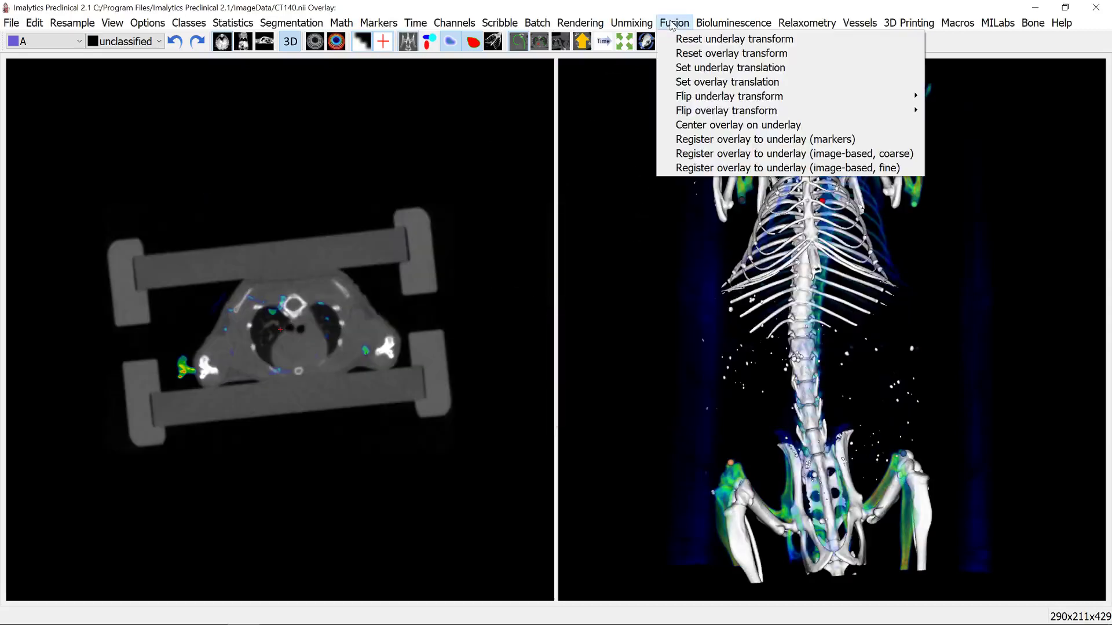
{"action": "left_click", "coordinate": [711, 139]}
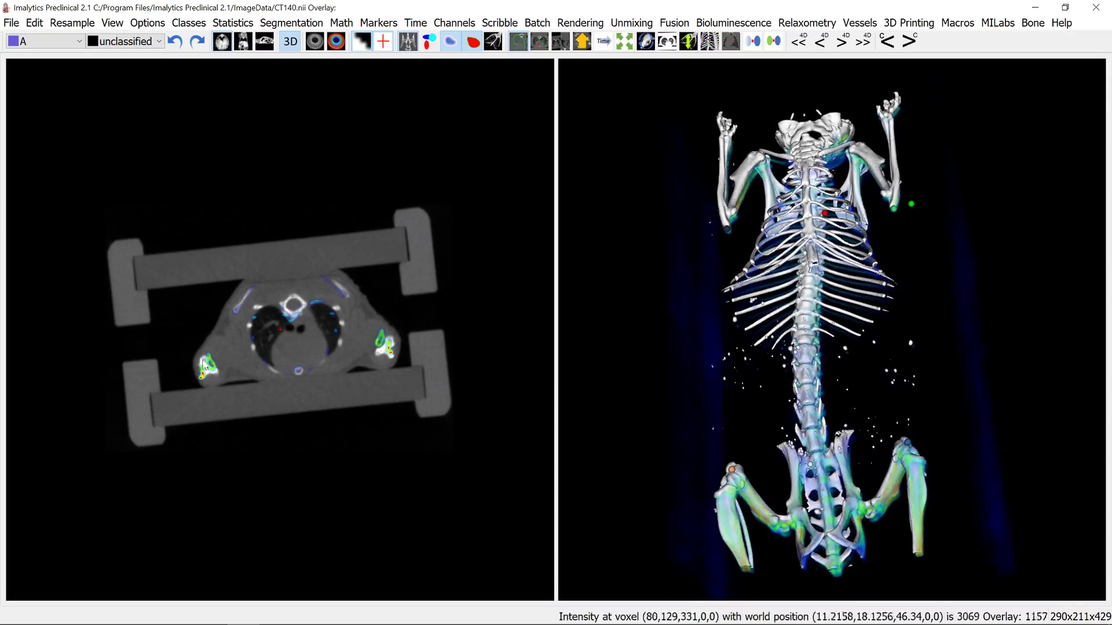
{"action": "scroll", "coordinate": [286, 319], "scroll_direction": "up", "scroll_amount": 5}
{"action": "scroll", "coordinate": [289, 313], "scroll_direction": "up", "scroll_amount": 3}
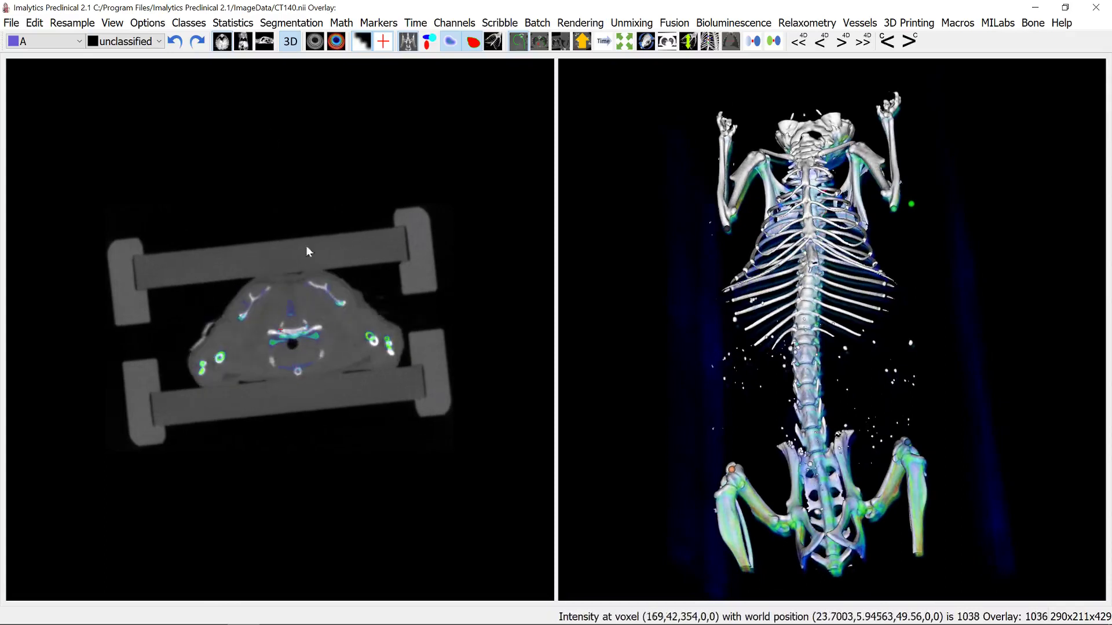
Show the overlay's image information to examine its 3D translation and transformation matrix
{"action": "left_click", "coordinate": [147, 23]}
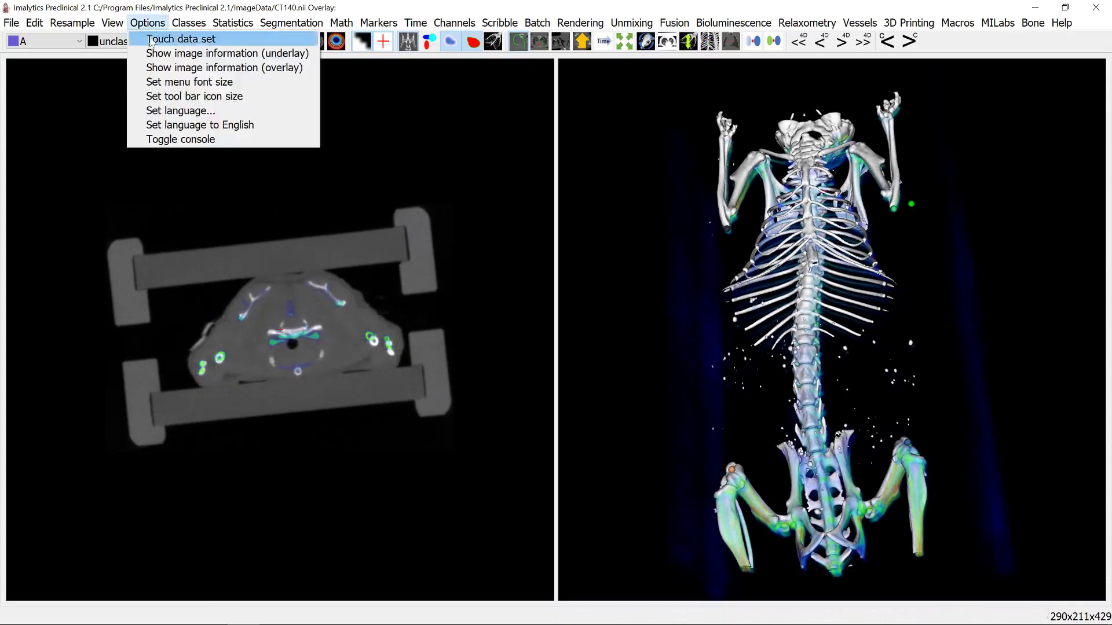
{"action": "left_click", "coordinate": [181, 68]}
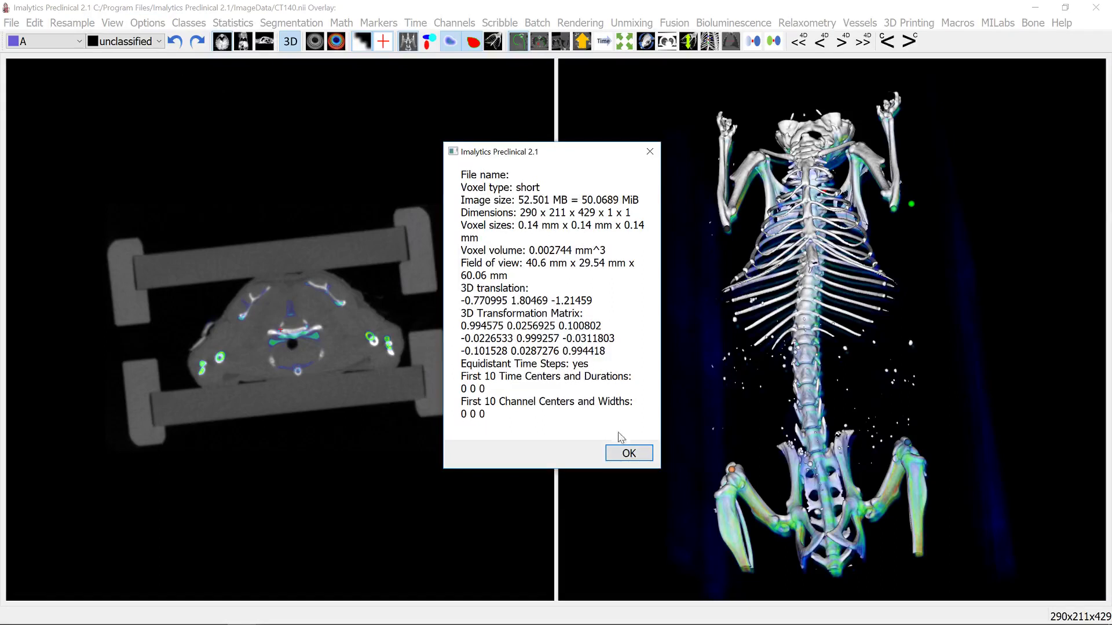
{"action": "left_click", "coordinate": [628, 452]}
{"action": "left_click_drag", "start_coordinate": [733, 381], "coordinate": [732, 367]}
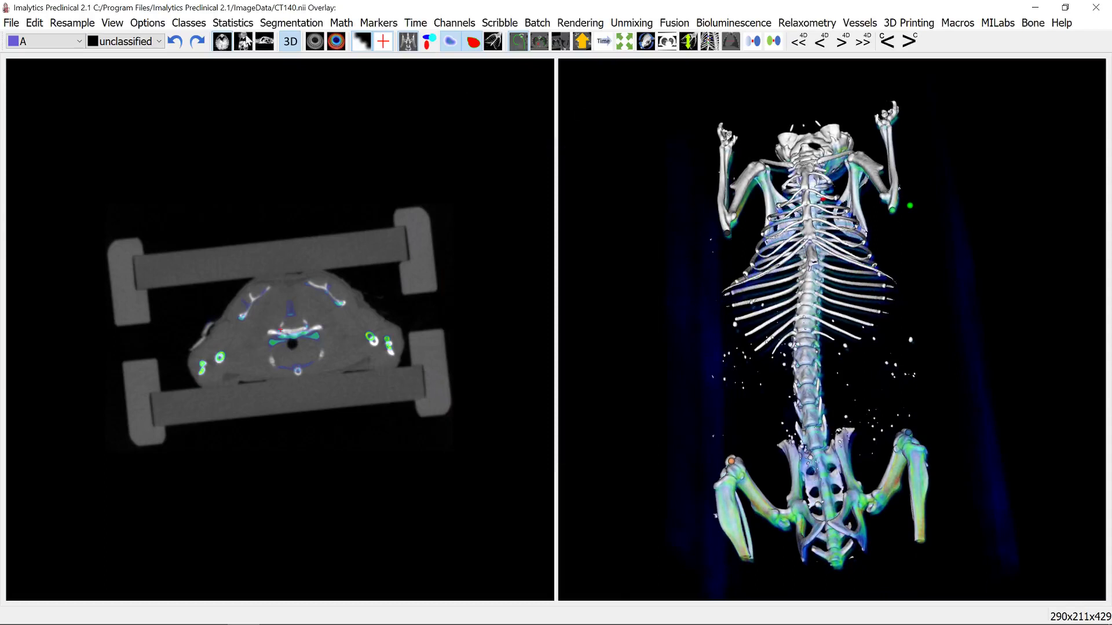
Lower the underlay's intensity window maximum to about 1553 to render the animal holder in 3D
{"action": "left_click", "coordinate": [313, 42]}
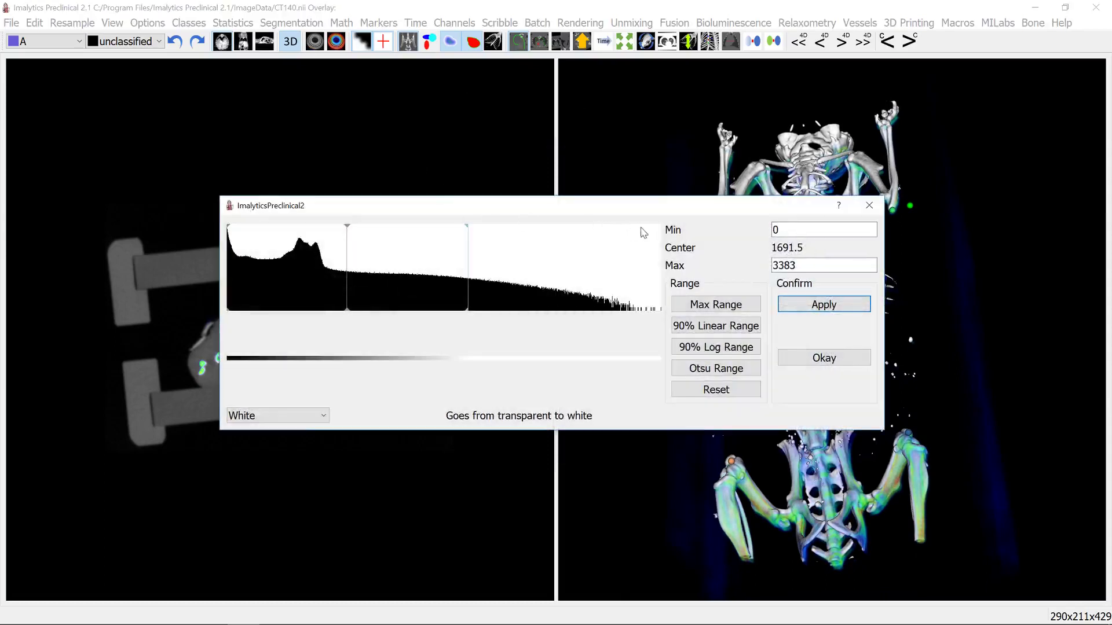
{"action": "left_click_drag", "start_coordinate": [468, 231], "coordinate": [330, 243]}
{"action": "left_click", "coordinate": [869, 205]}
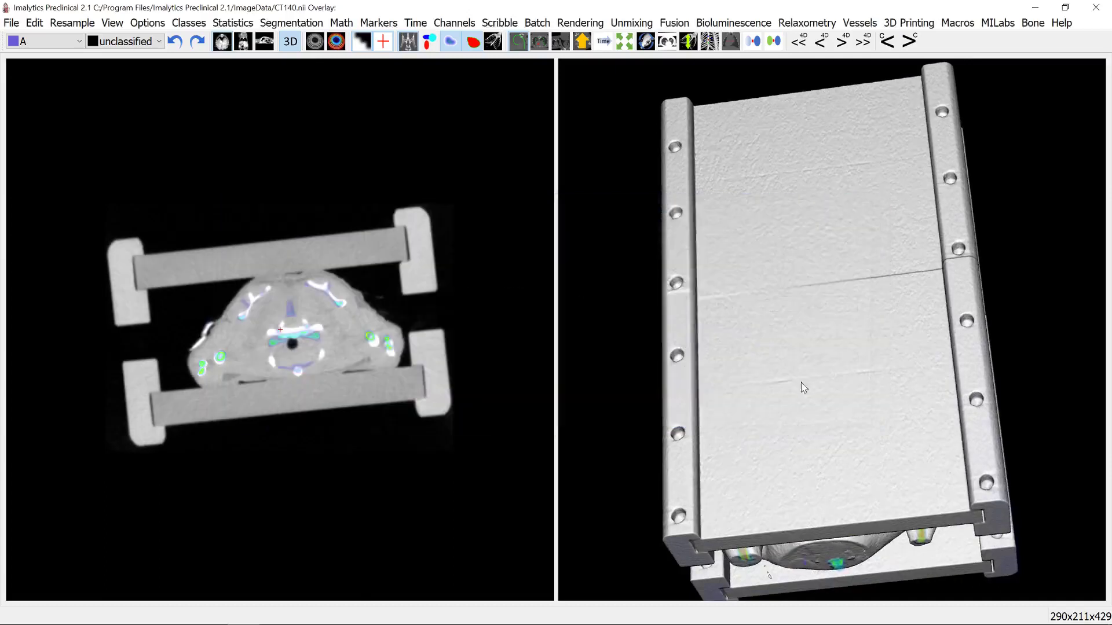
{"action": "mouse_move", "coordinate": [802, 382]}
{"action": "left_mouse_down"}
{"action": "mouse_move", "coordinate": [779, 380]}
{"action": "mouse_move", "coordinate": [816, 378]}
{"action": "left_mouse_up"}
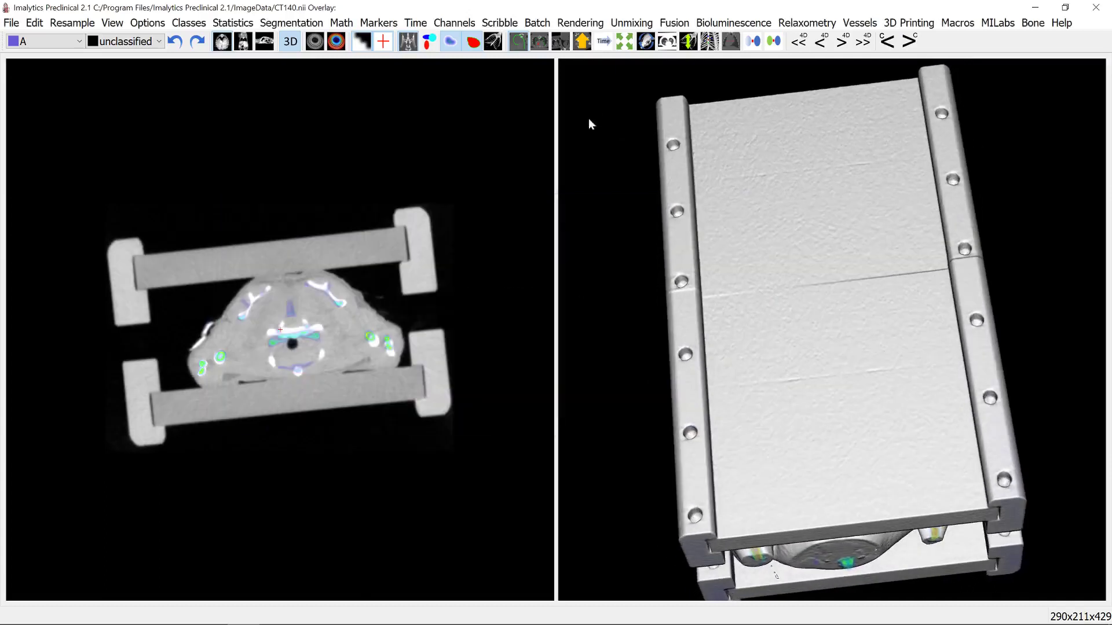
Raise the underlay's intensity window maximum until only the skeleton is rendered
{"action": "left_click", "coordinate": [314, 42]}
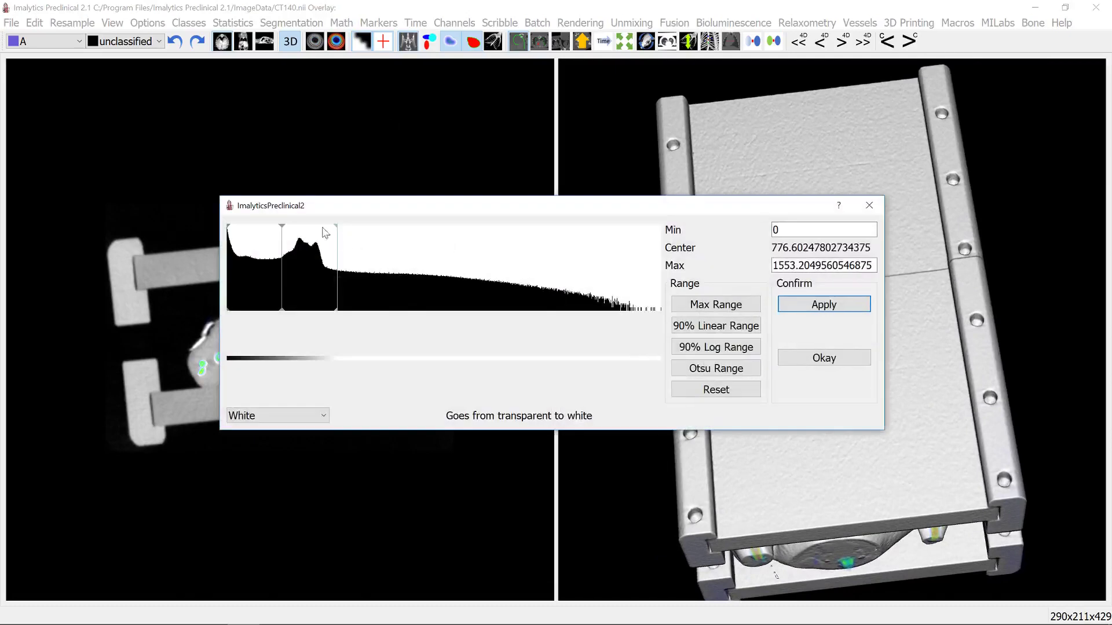
{"action": "left_click_drag", "start_coordinate": [336, 230], "coordinate": [507, 252]}
{"action": "left_click", "coordinate": [869, 206]}
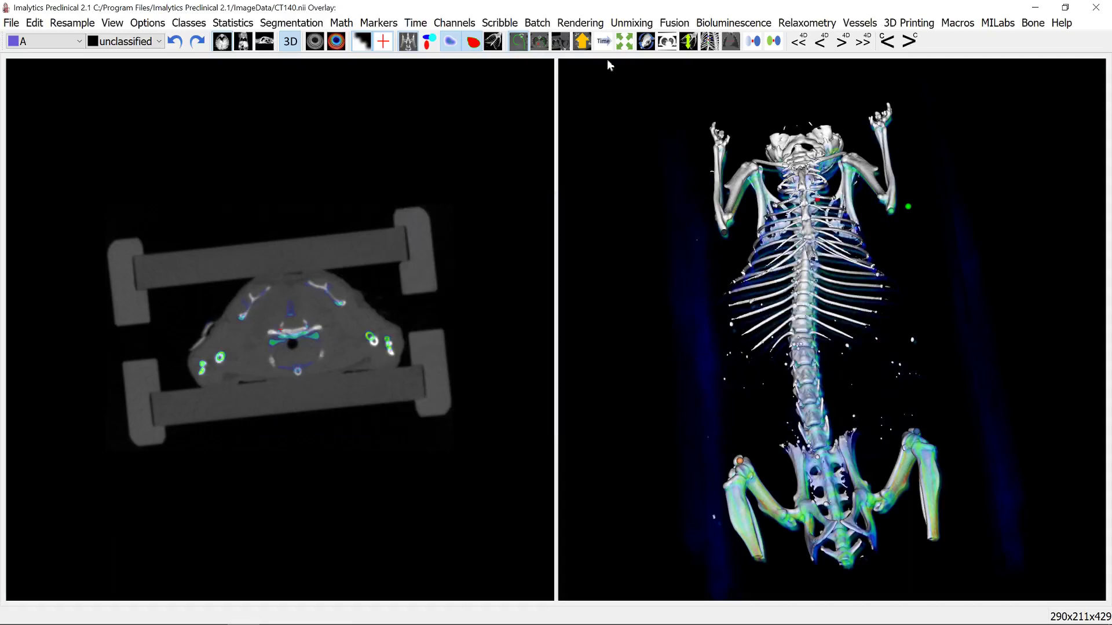
Reset the overlay transform to discard the marker-based registration
{"action": "left_click", "coordinate": [669, 26]}
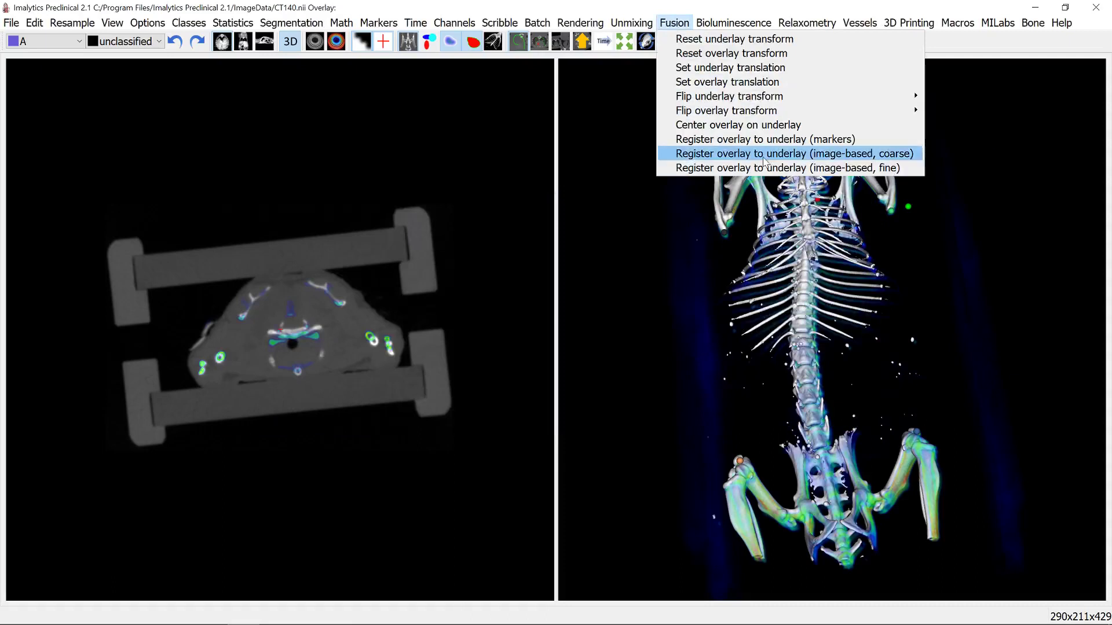
{"action": "left_click", "coordinate": [712, 54]}
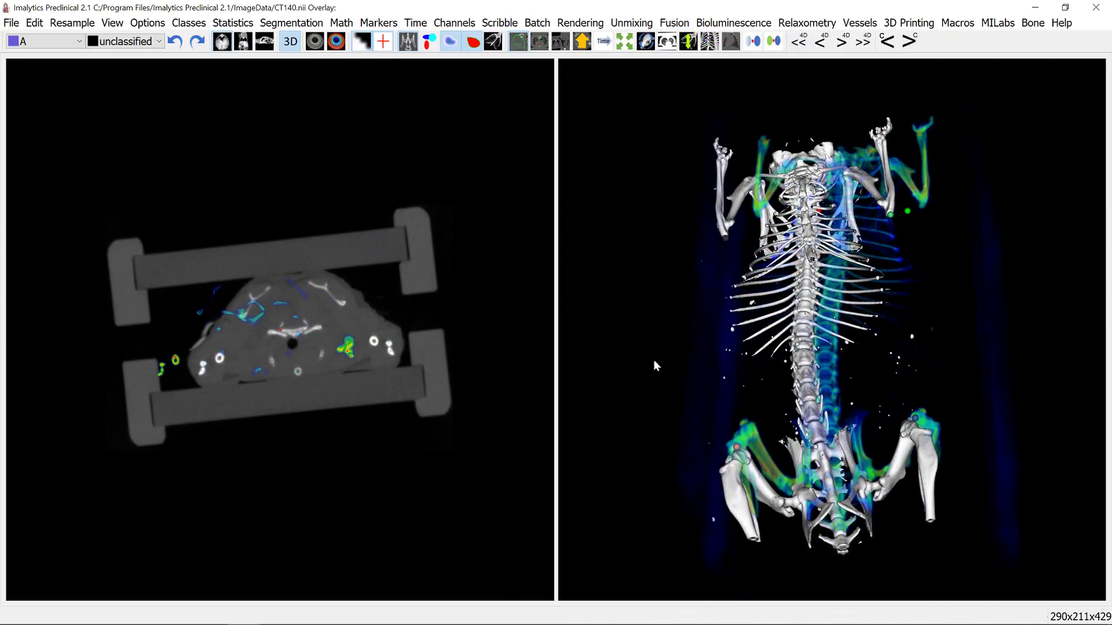
{"action": "left_click_drag", "start_coordinate": [763, 364], "coordinate": [816, 320]}
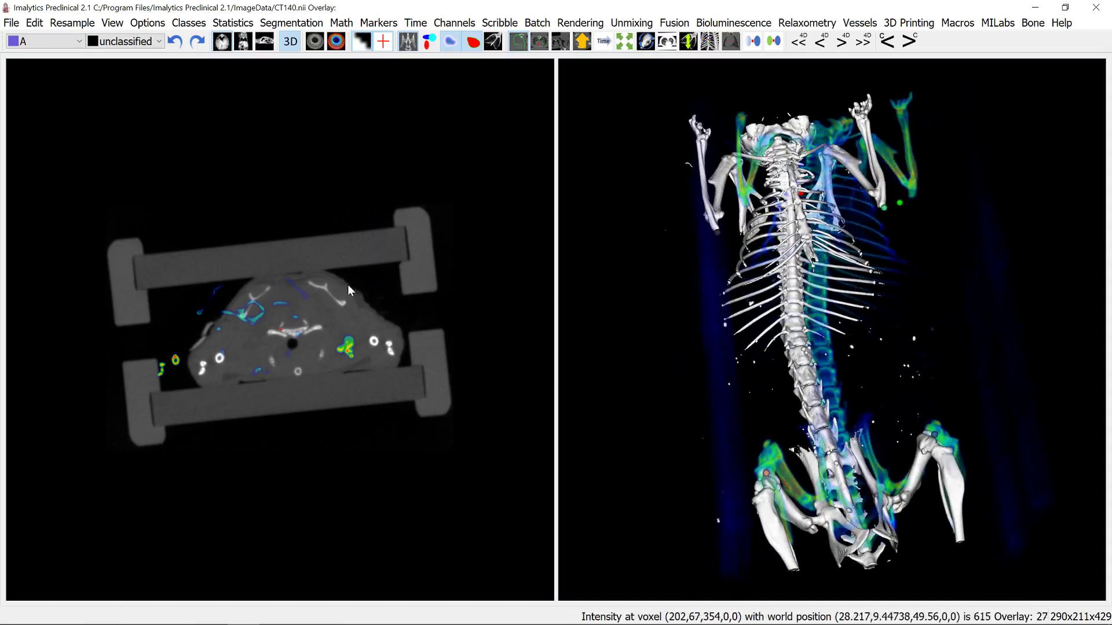
Outline the mouse's body on the axial slices and fill the enclosed volume as class A
{"action": "mouse_move", "coordinate": [353, 276]}
{"action": "left_mouse_down"}
{"action": "mouse_move", "coordinate": [278, 276]}
{"action": "mouse_move", "coordinate": [196, 312]}
{"action": "mouse_move", "coordinate": [181, 371]}
{"action": "mouse_move", "coordinate": [238, 384]}
{"action": "mouse_move", "coordinate": [357, 377]}
{"action": "mouse_move", "coordinate": [407, 358]}
{"action": "mouse_move", "coordinate": [356, 279]}
{"action": "left_mouse_up"}
{"action": "mouse_move", "coordinate": [299, 305]}
{"action": "right_mouse_down"}
{"action": "mouse_move", "coordinate": [321, 405]}
{"action": "mouse_move", "coordinate": [360, 373]}
{"action": "right_mouse_up"}
{"action": "mouse_move", "coordinate": [369, 368]}
{"action": "left_mouse_down"}
{"action": "mouse_move", "coordinate": [193, 369]}
{"action": "mouse_move", "coordinate": [220, 298]}
{"action": "mouse_move", "coordinate": [340, 274]}
{"action": "mouse_move", "coordinate": [393, 295]}
{"action": "mouse_move", "coordinate": [389, 362]}
{"action": "left_mouse_up"}
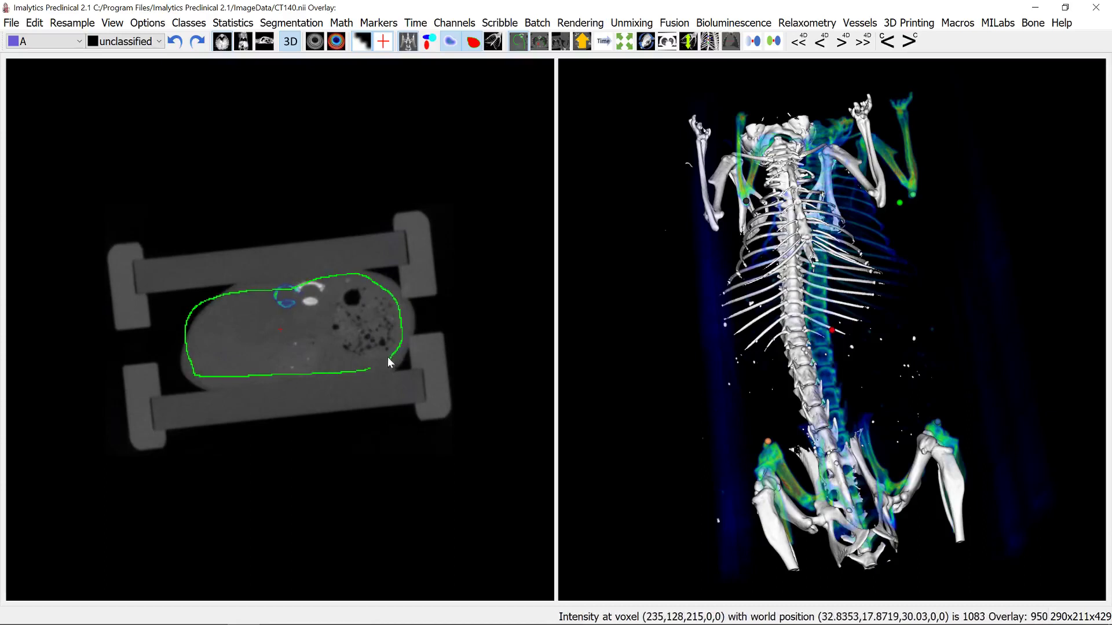
{"action": "key", "text": "i"}
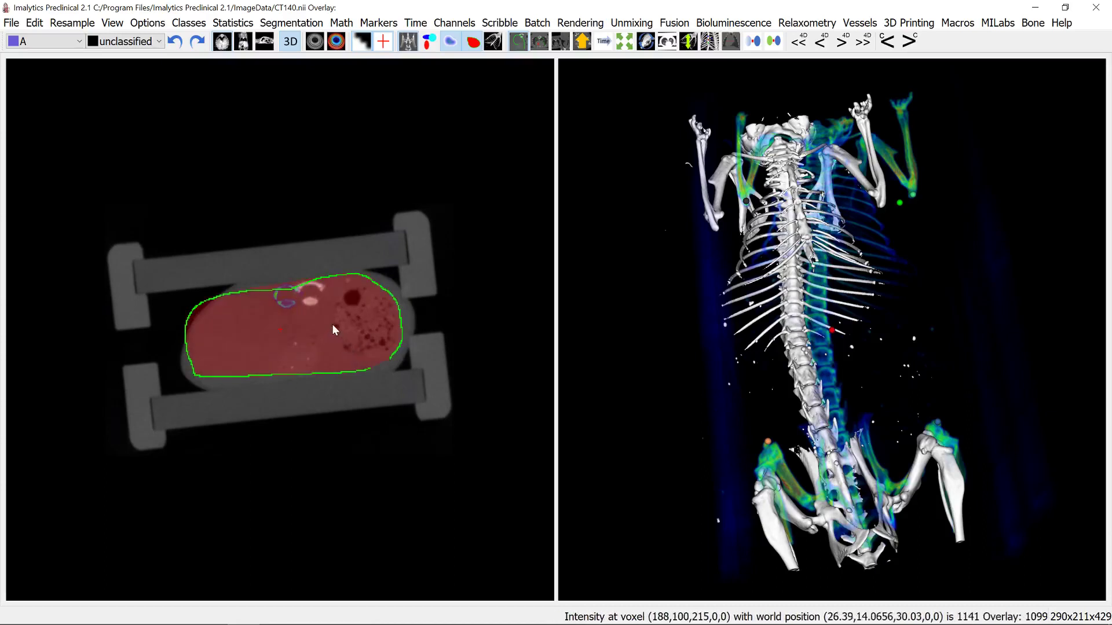
Display the class A body region in the 3D view and inspect its shape from several angles
{"action": "left_click", "coordinate": [430, 44]}
{"action": "left_click_drag", "start_coordinate": [682, 290], "coordinate": [534, 214]}
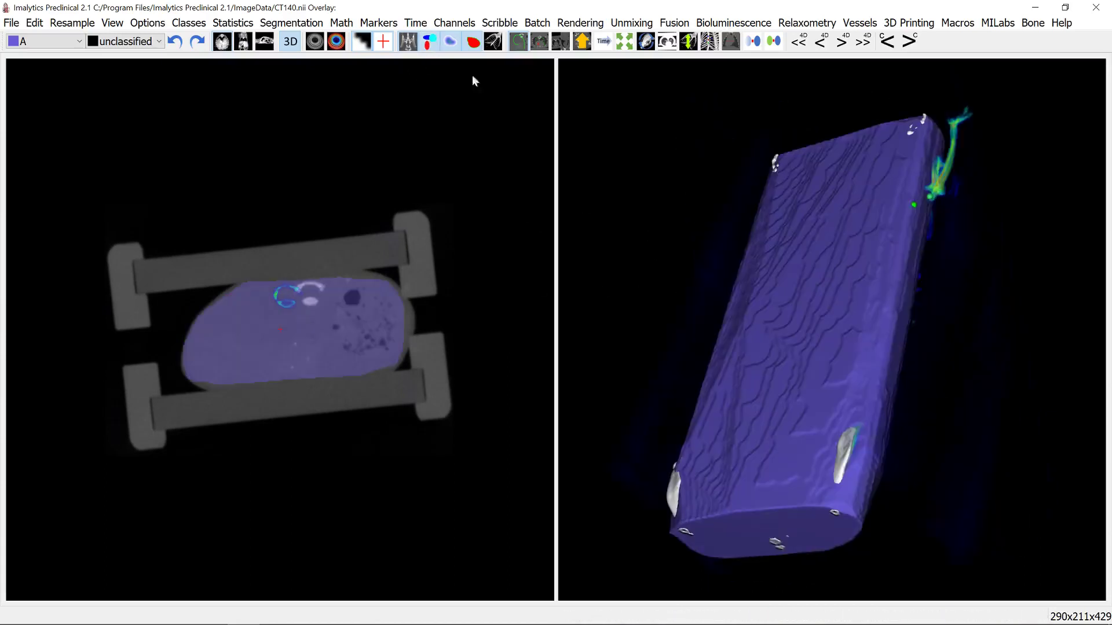
{"action": "left_click_drag", "start_coordinate": [579, 283], "coordinate": [456, 358]}
Set the output class to A as well, and check the region's coverage of both scans across the axial slices
{"action": "scroll", "coordinate": [293, 364], "scroll_direction": "down", "scroll_amount": 5}
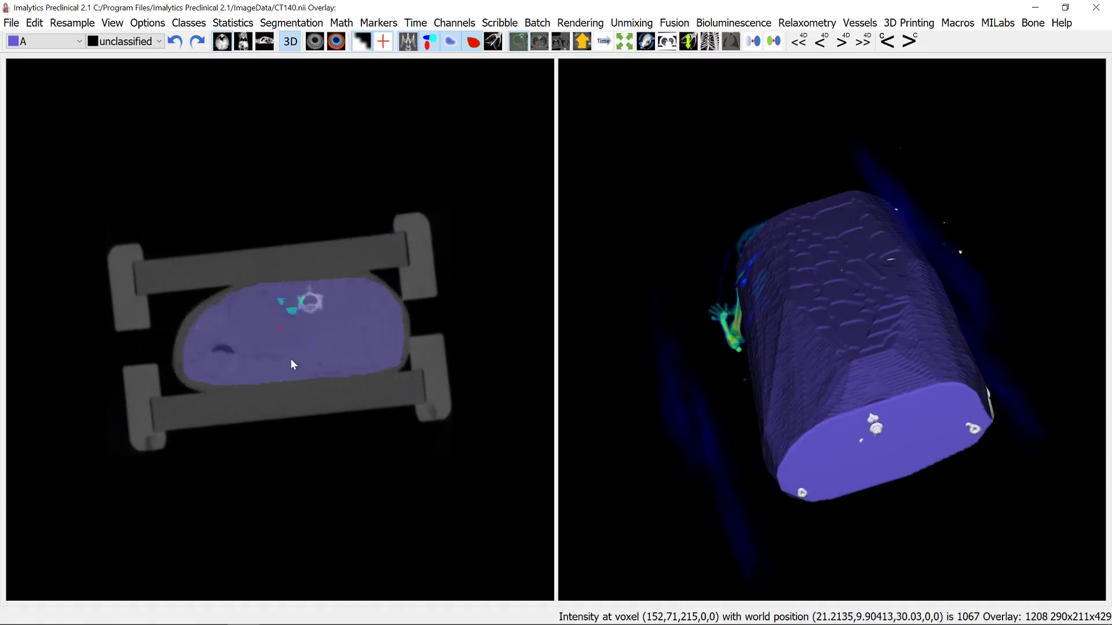
{"action": "scroll", "coordinate": [290, 404], "scroll_direction": "down", "scroll_amount": 5}
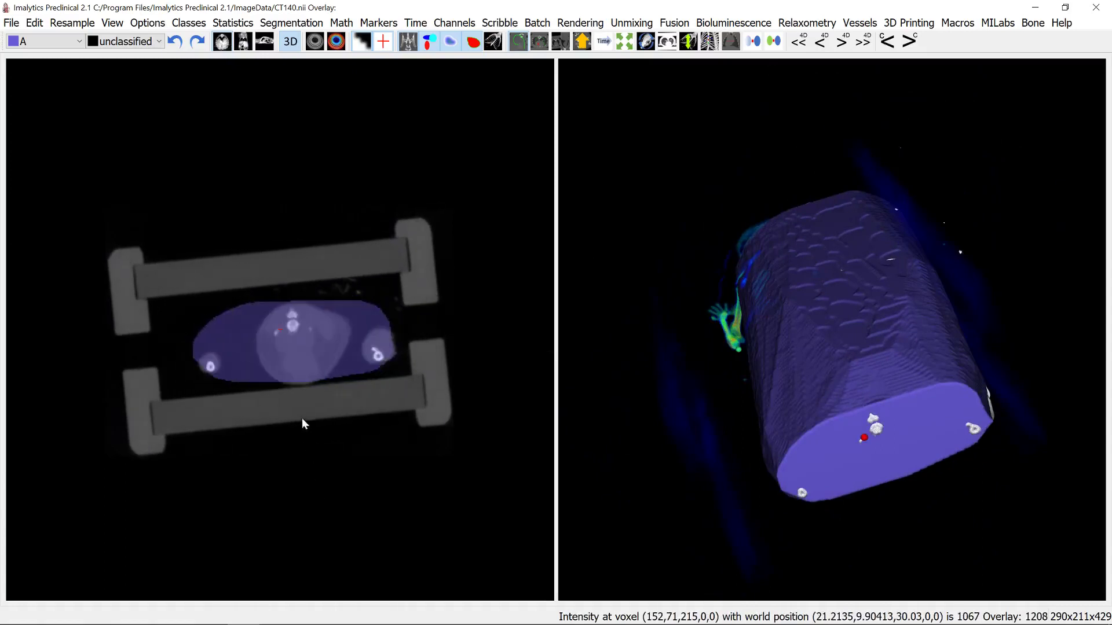
{"action": "scroll", "coordinate": [305, 424], "scroll_direction": "down", "scroll_amount": 8}
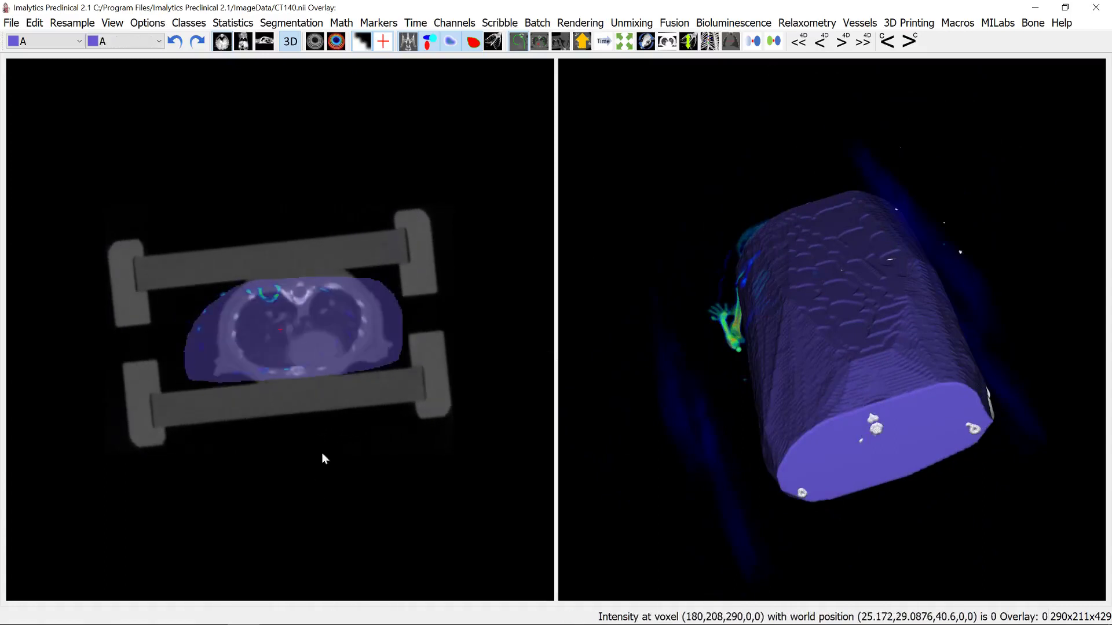
{"action": "scroll", "coordinate": [304, 394], "scroll_direction": "down", "scroll_amount": 5}
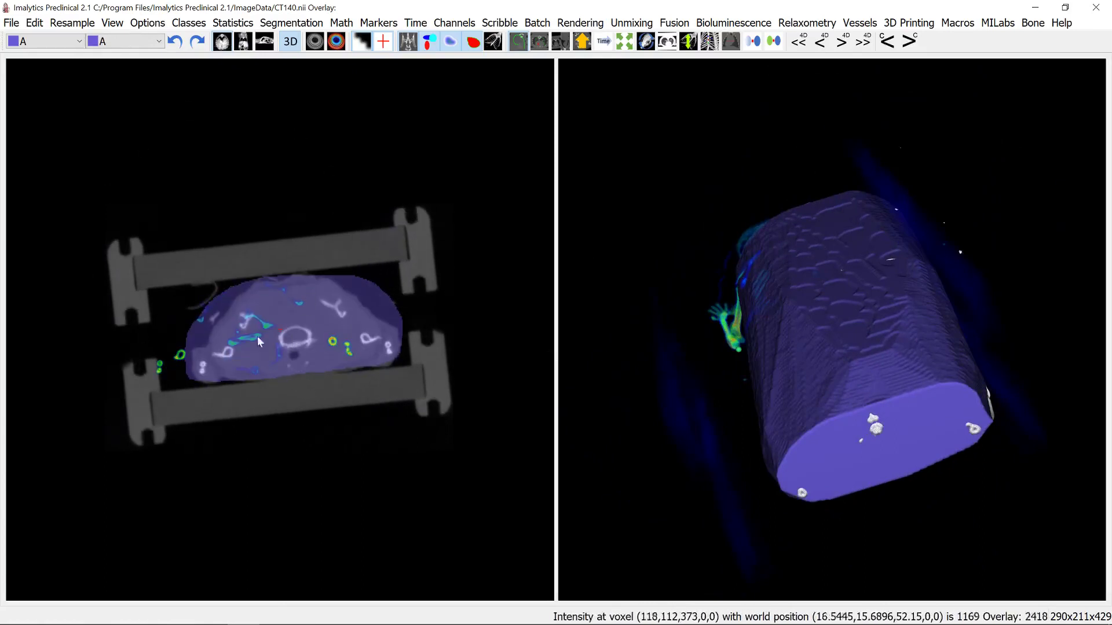
{"action": "scroll", "coordinate": [283, 307], "scroll_direction": "down", "scroll_amount": 4}
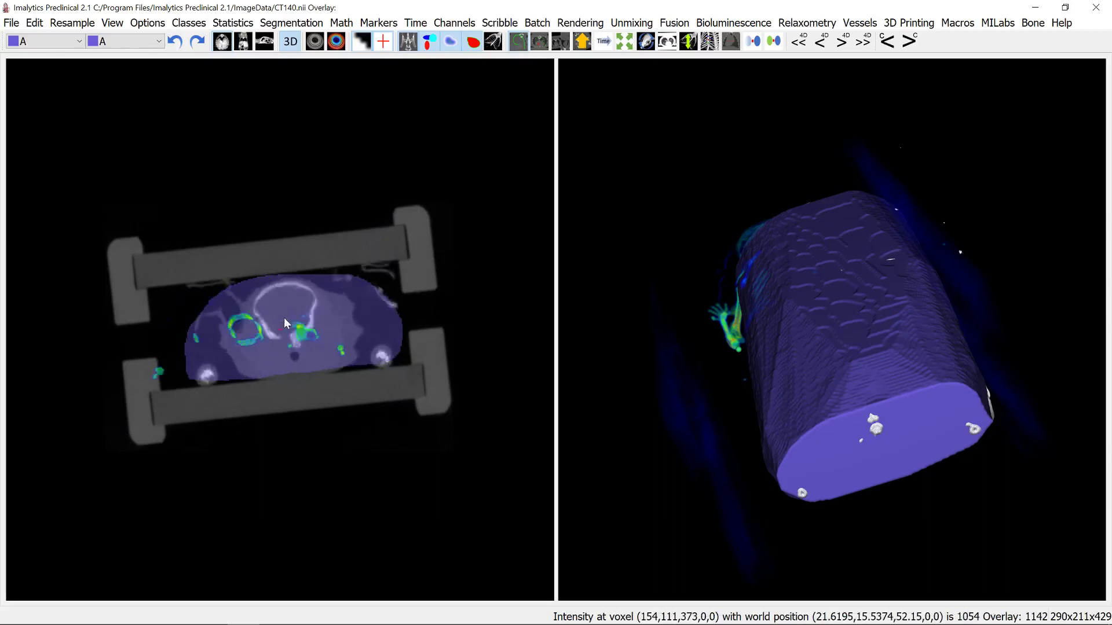
{"action": "scroll", "coordinate": [287, 316], "scroll_direction": "down", "scroll_amount": 3}
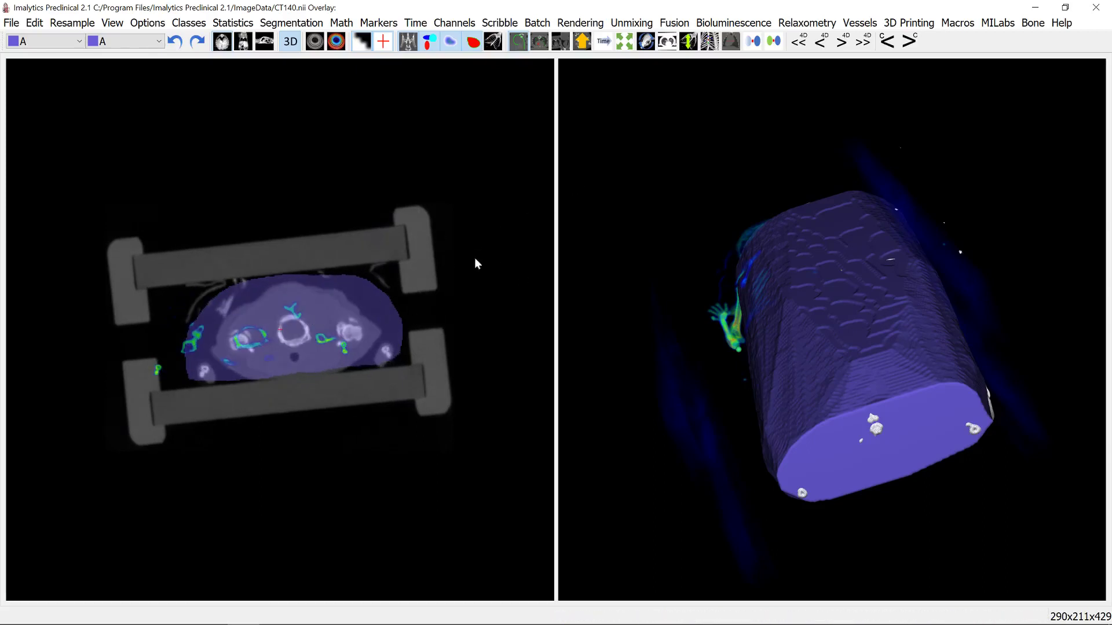
Register the overlay to the underlay with the coarse image-based method and dismiss the residual report
{"action": "left_click", "coordinate": [674, 22]}
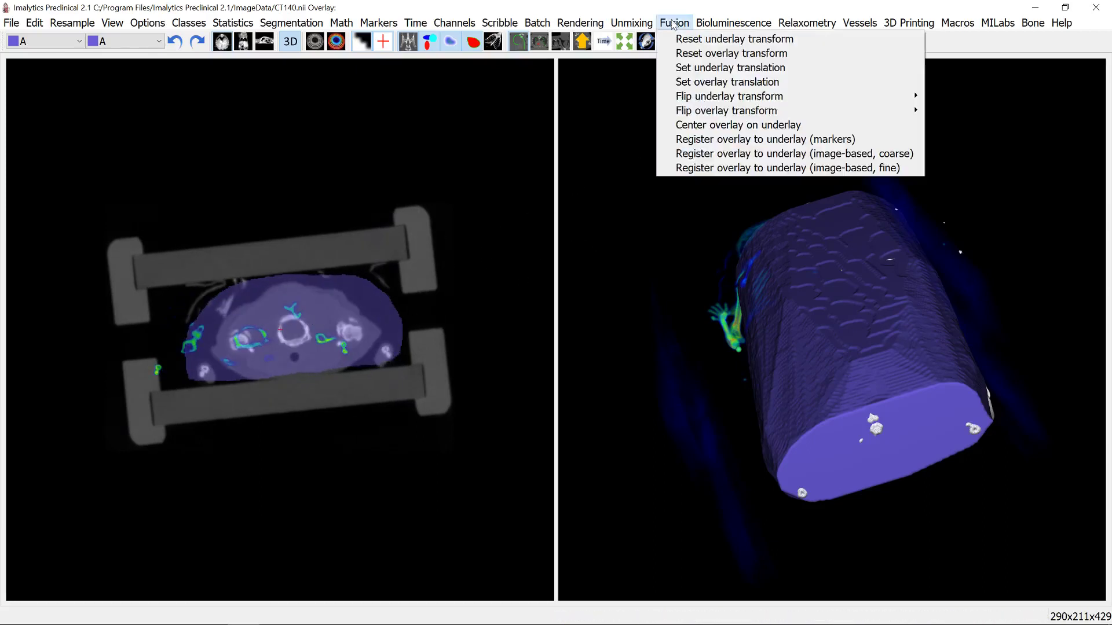
{"action": "mouse_move", "coordinate": [733, 112]}
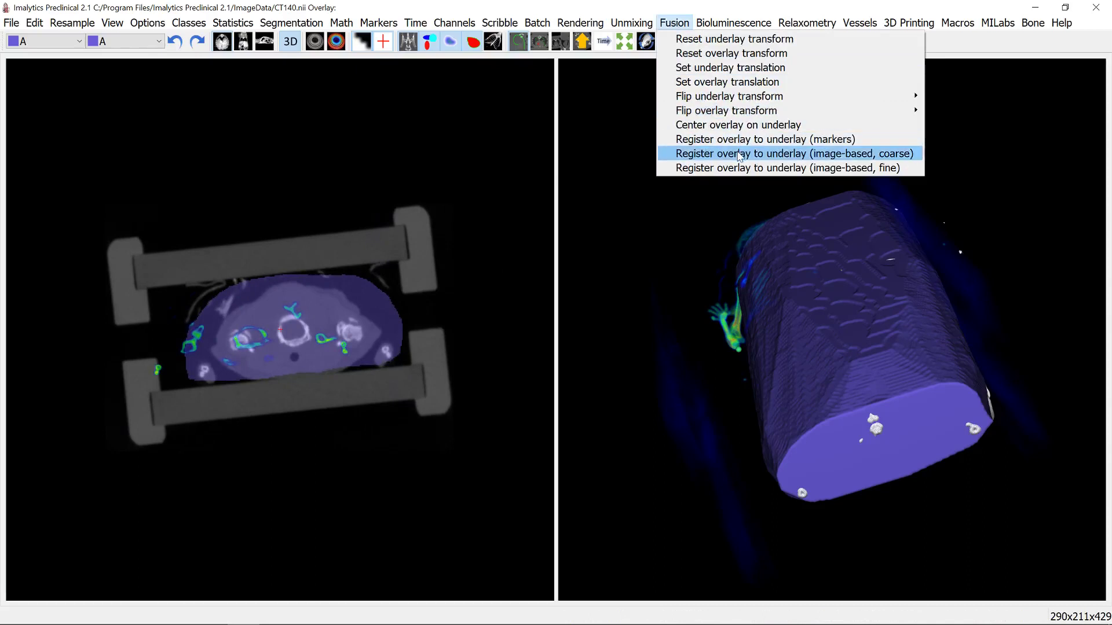
{"action": "left_click", "coordinate": [866, 154]}
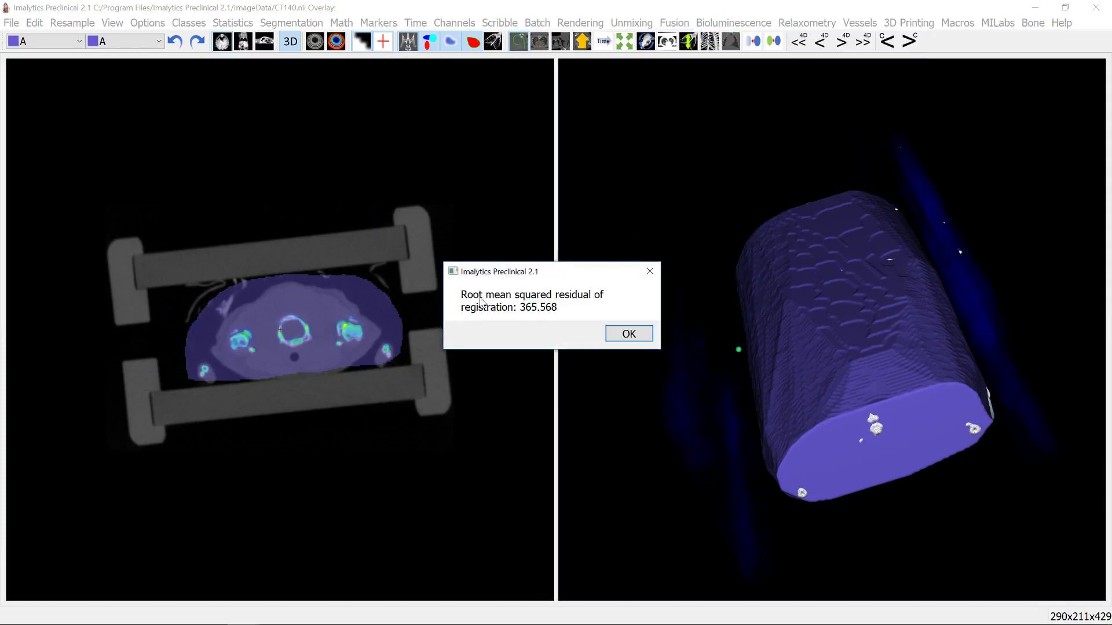
{"action": "left_click", "coordinate": [616, 341]}
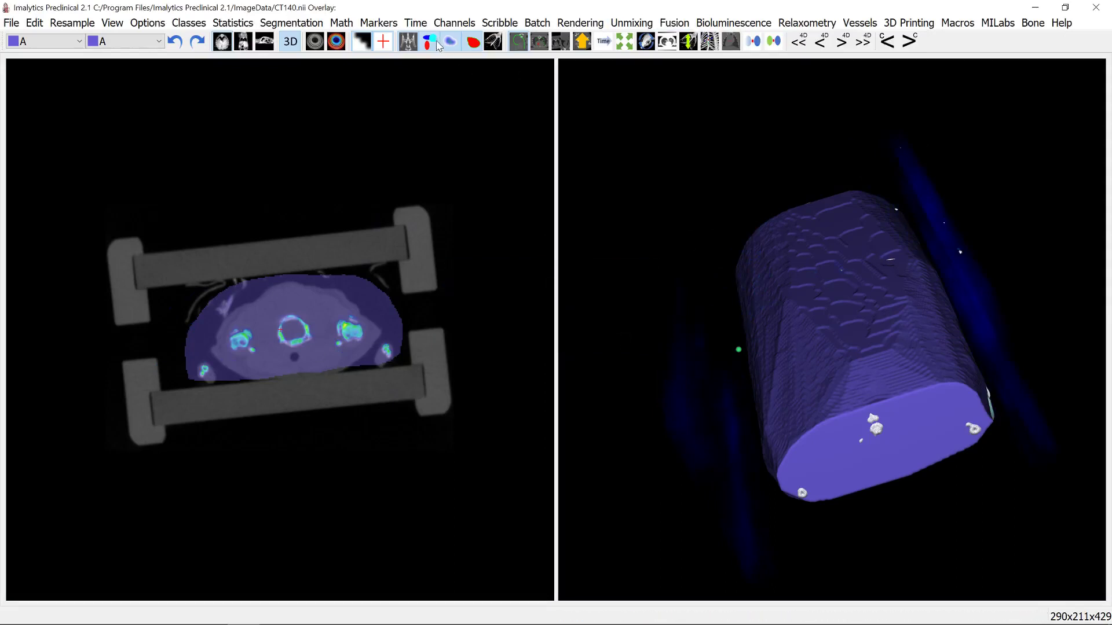
Hide the class A region and check the skeleton alignment of both scans in the 3D view and axial slices
{"action": "left_click", "coordinate": [450, 42]}
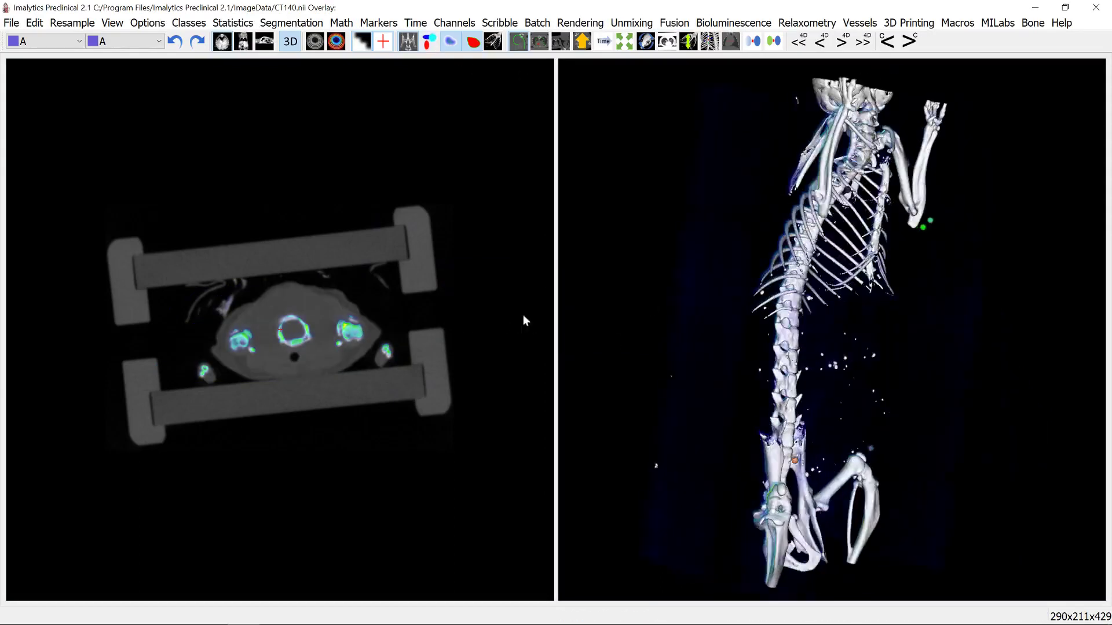
{"action": "left_click_drag", "start_coordinate": [684, 342], "coordinate": [955, 341]}
{"action": "left_click_drag", "start_coordinate": [341, 344], "coordinate": [331, 186]}
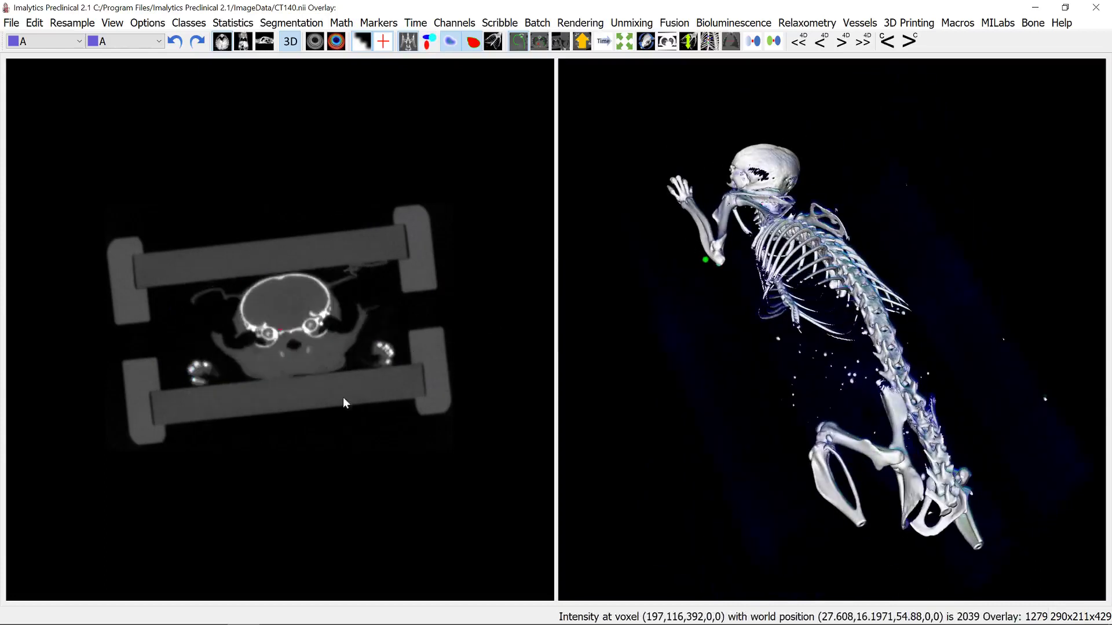
{"action": "left_click_drag", "start_coordinate": [344, 403], "coordinate": [357, 457]}
Refine the overlay alignment with the fine image-based registration and dismiss the residual report
{"action": "left_click", "coordinate": [672, 23]}
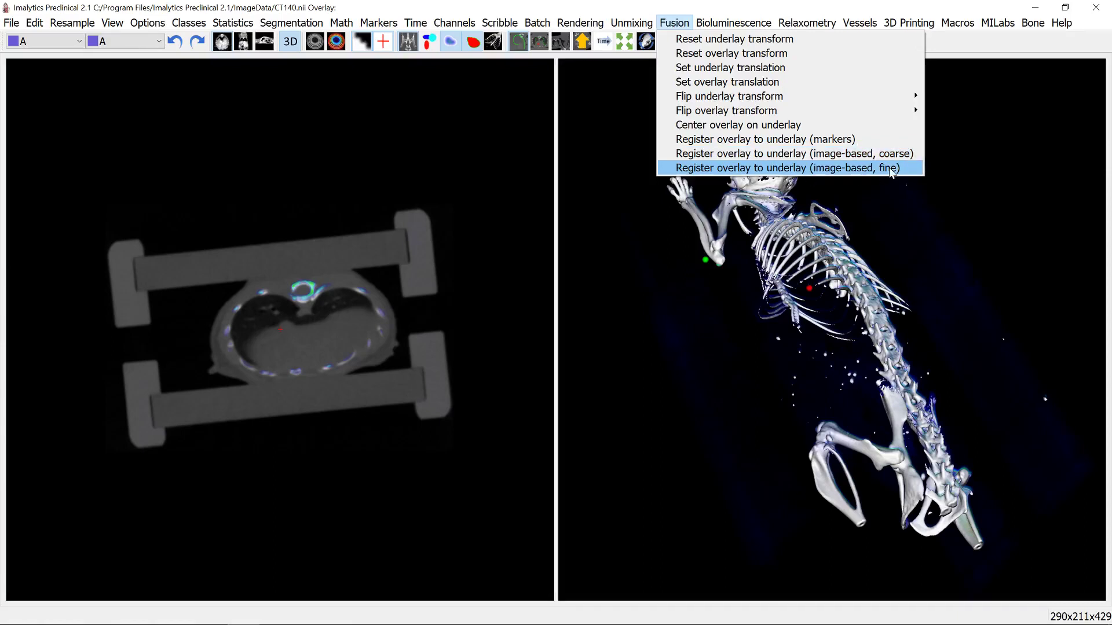
{"action": "left_click", "coordinate": [807, 168]}
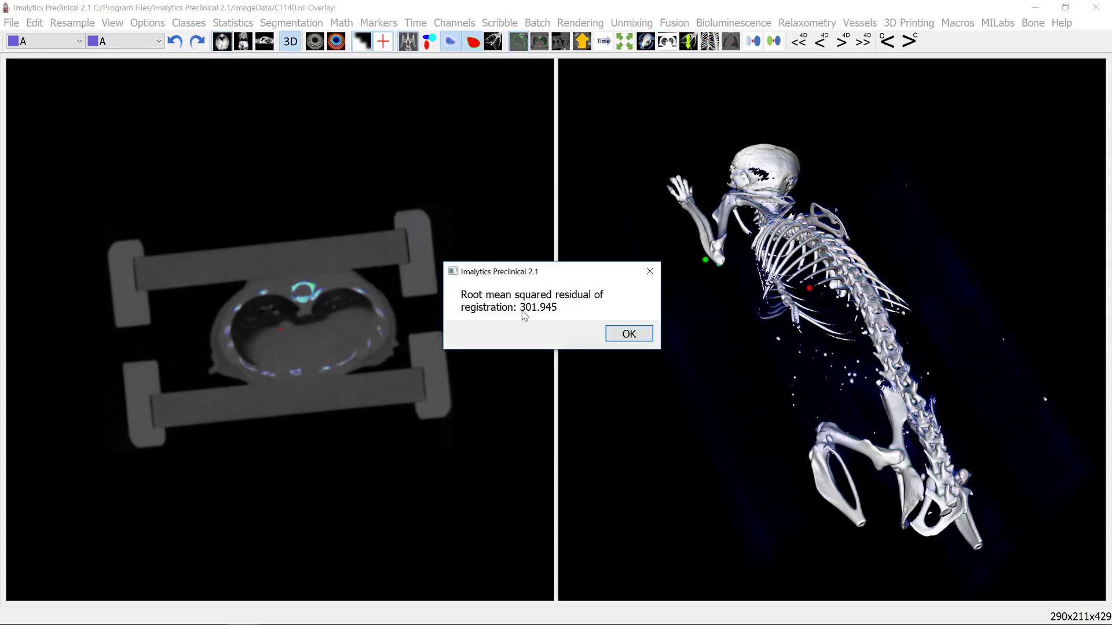
{"action": "left_click", "coordinate": [629, 335]}
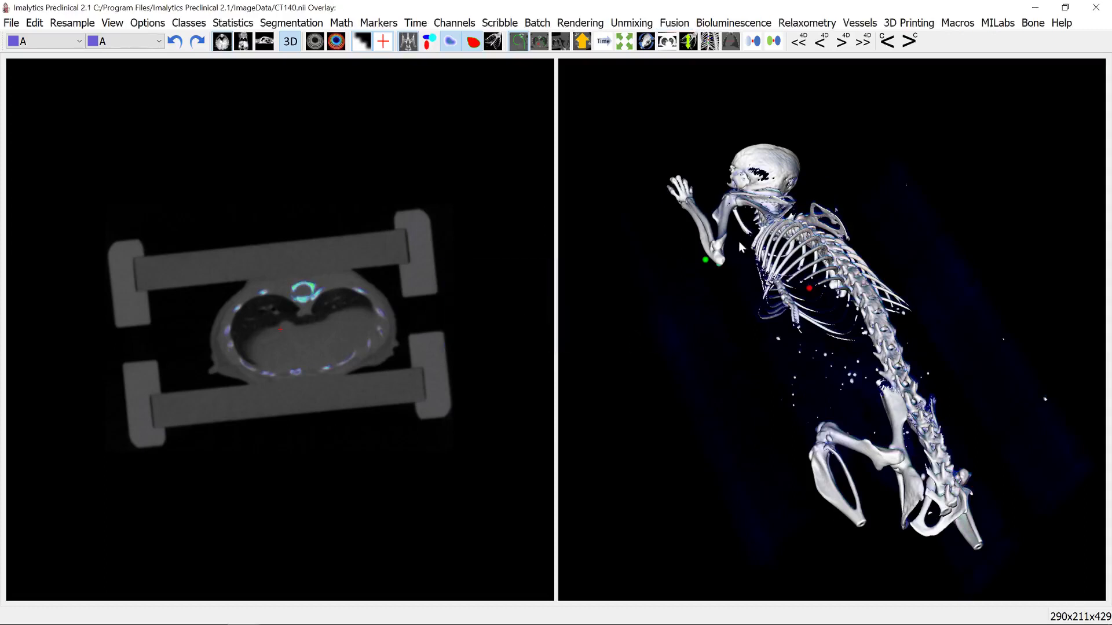
Examine how well the bones of both scans match from several 3D angles and through the axial slices
{"action": "left_click_drag", "start_coordinate": [645, 255], "coordinate": [593, 284]}
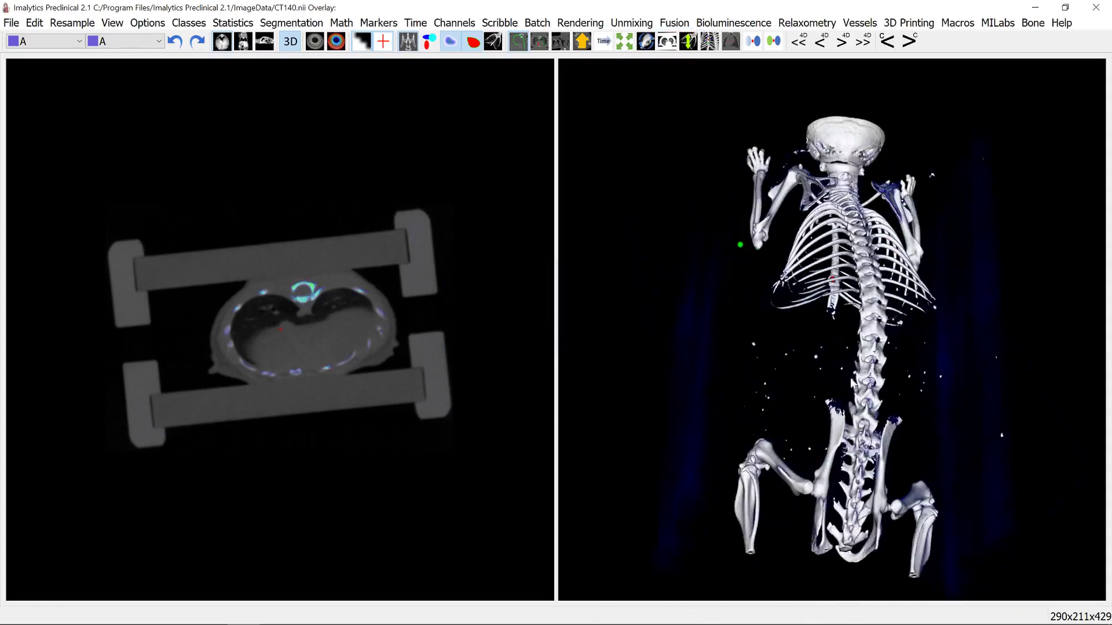
{"action": "left_click_drag", "start_coordinate": [844, 257], "coordinate": [856, 230]}
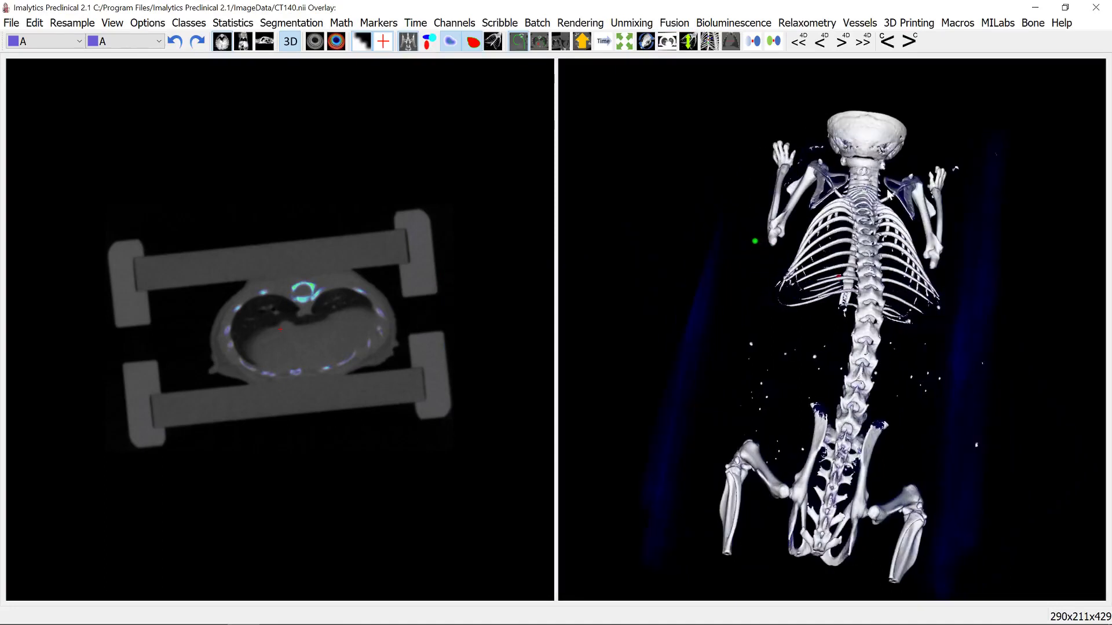
{"action": "left_click_drag", "start_coordinate": [861, 443], "coordinate": [830, 331]}
{"action": "left_click_drag", "start_coordinate": [845, 311], "coordinate": [793, 315]}
{"action": "scroll", "coordinate": [339, 309], "scroll_direction": "down", "scroll_amount": 2}
{"action": "scroll", "coordinate": [330, 272], "scroll_direction": "up", "scroll_amount": 3}
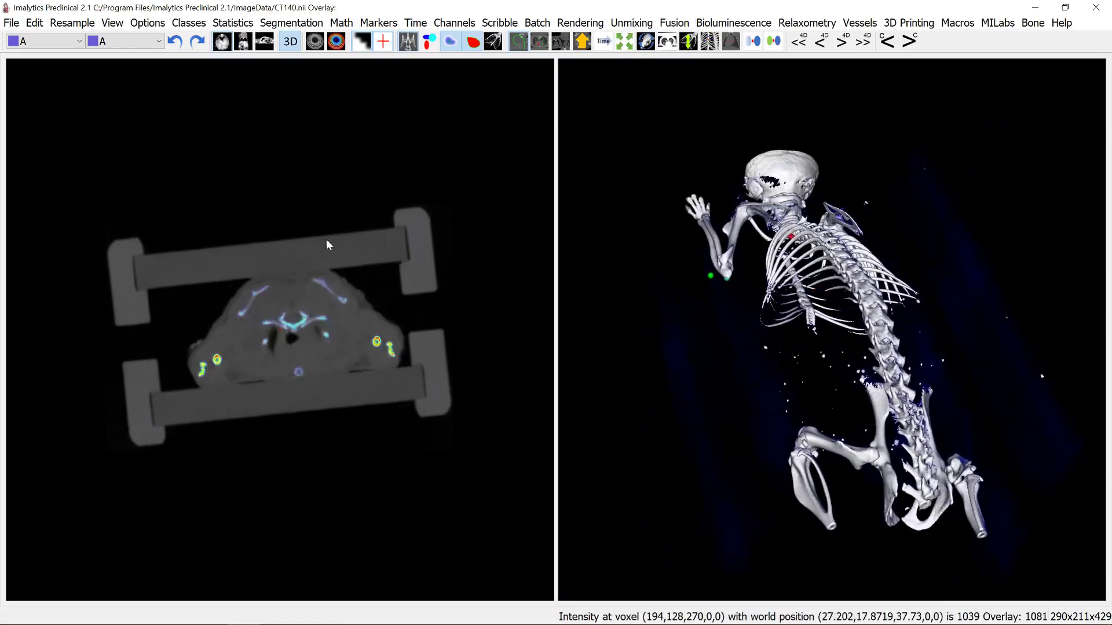
{"action": "scroll", "coordinate": [335, 294], "scroll_direction": "down", "scroll_amount": 6}
{"action": "scroll", "coordinate": [316, 296], "scroll_direction": "down", "scroll_amount": 8}
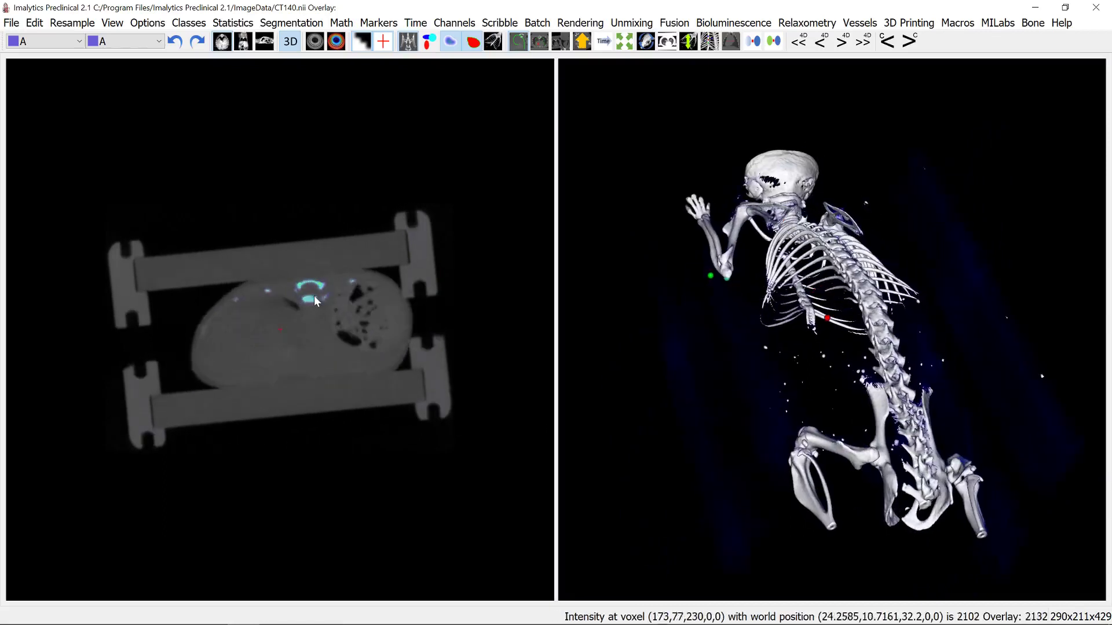
{"action": "scroll", "coordinate": [316, 305], "scroll_direction": "up", "scroll_amount": 10}
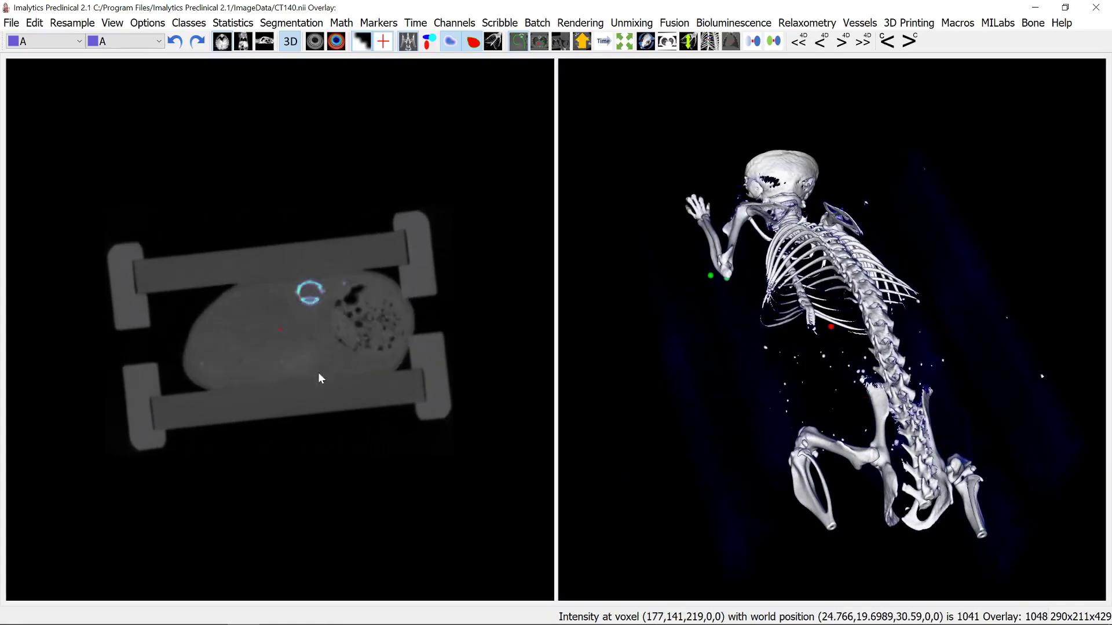
{"action": "scroll", "coordinate": [318, 325], "scroll_direction": "up", "scroll_amount": 3}
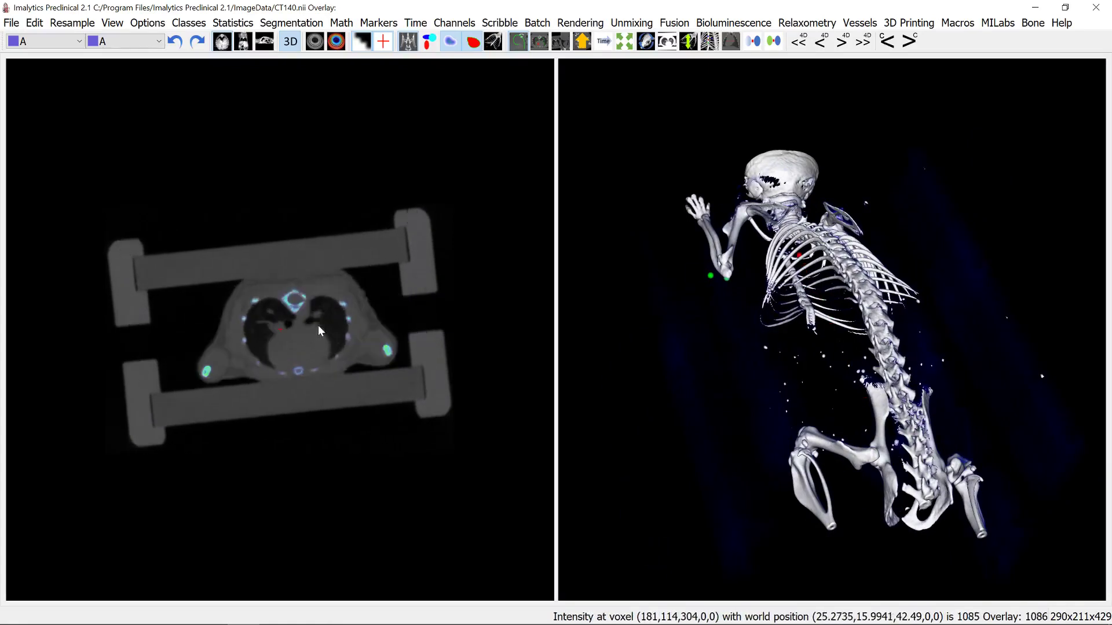
{"action": "scroll", "coordinate": [312, 321], "scroll_direction": "down", "scroll_amount": 3}
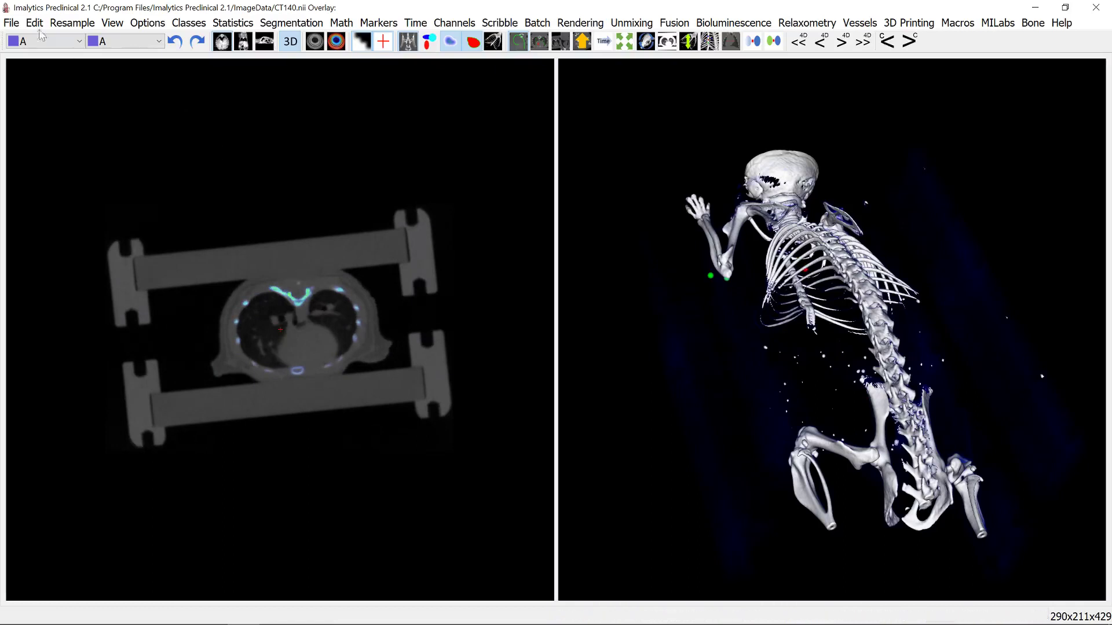
Load the segmentation file Organs.seg, display its organ classes in the 3D view and turn the mouse to its ventral side
{"action": "left_click", "coordinate": [11, 24]}
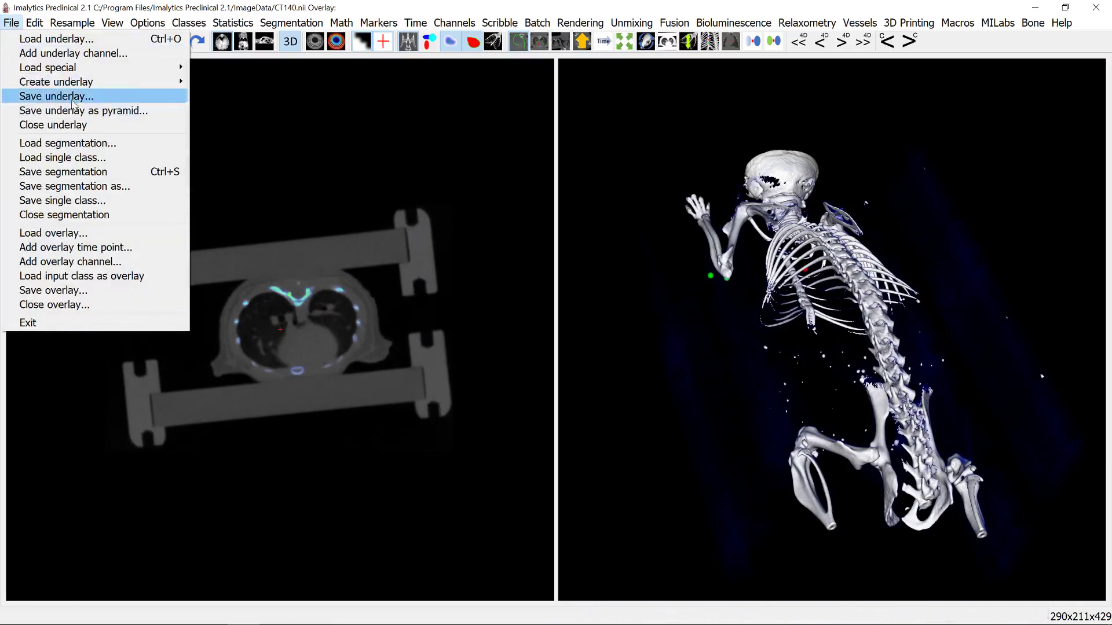
{"action": "left_click", "coordinate": [75, 143]}
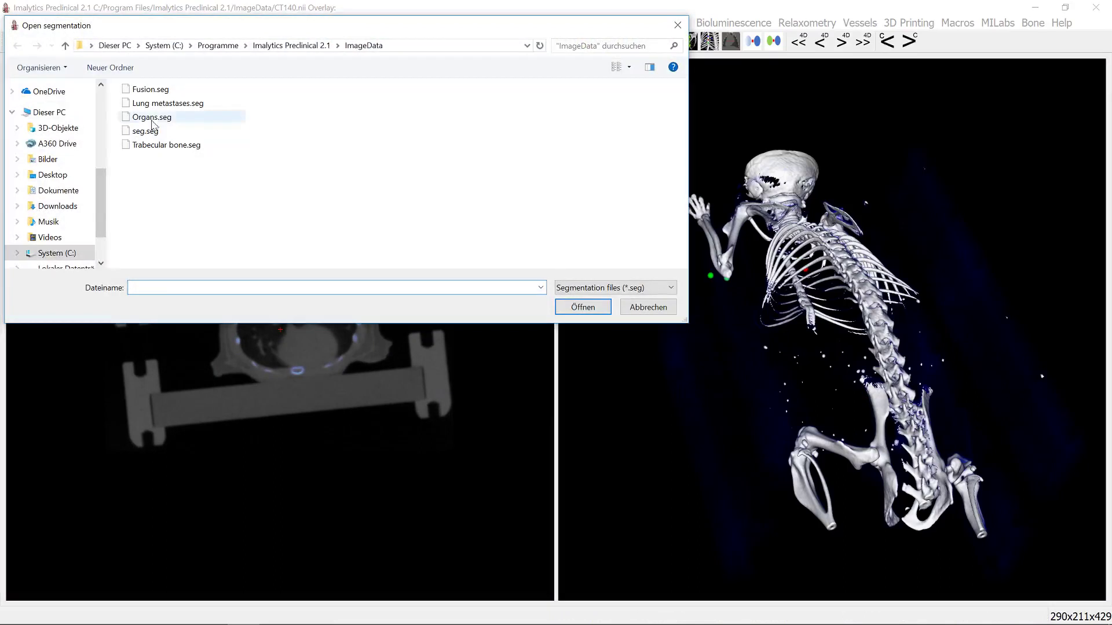
{"action": "double_click", "coordinate": [153, 118]}
{"action": "left_click", "coordinate": [428, 40]}
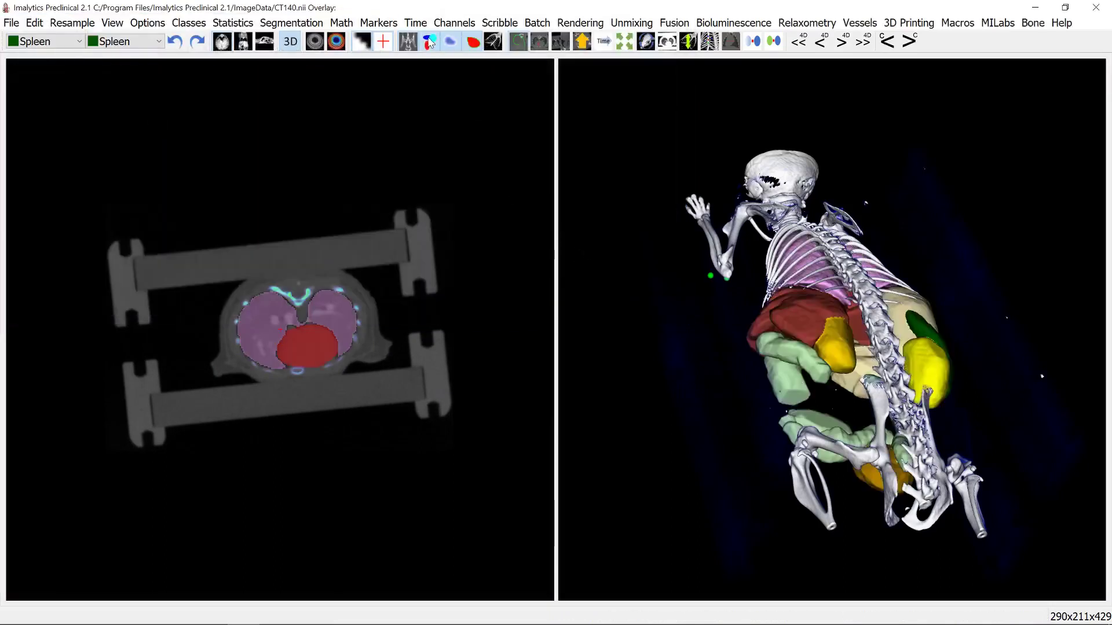
{"action": "left_click_drag", "start_coordinate": [901, 239], "coordinate": [784, 315]}
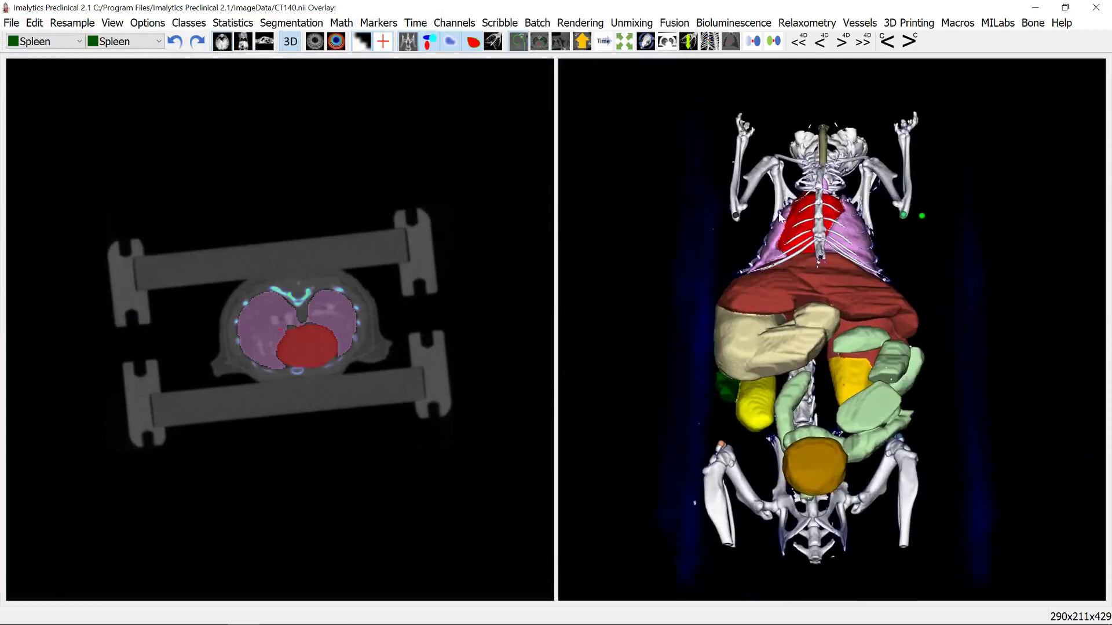
{"action": "left_click", "coordinate": [280, 23]}
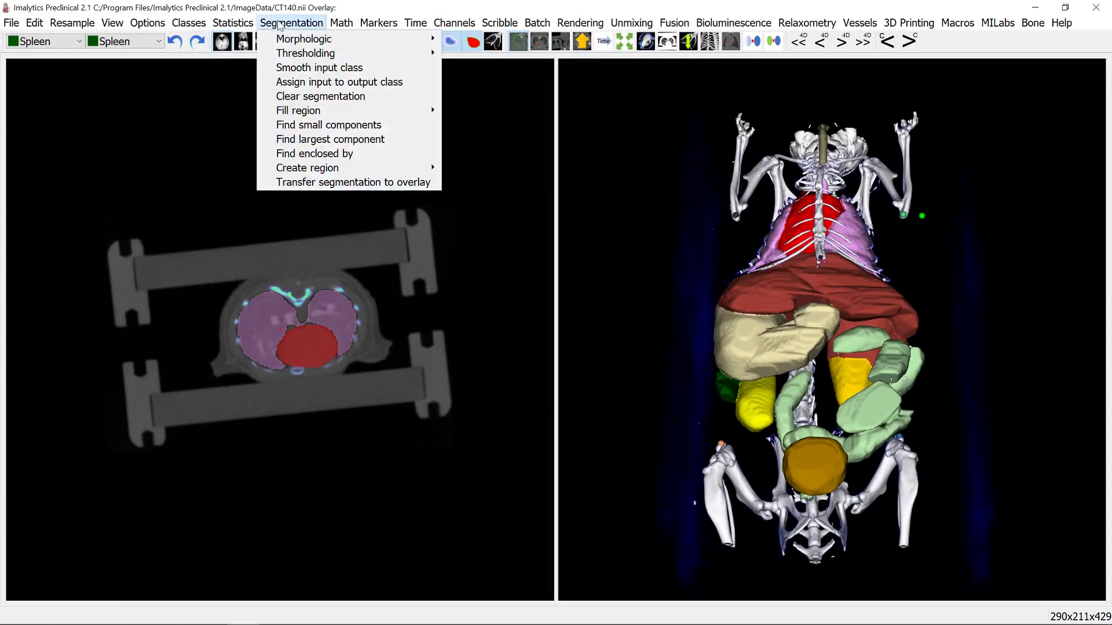
{"action": "left_click", "coordinate": [328, 184]}
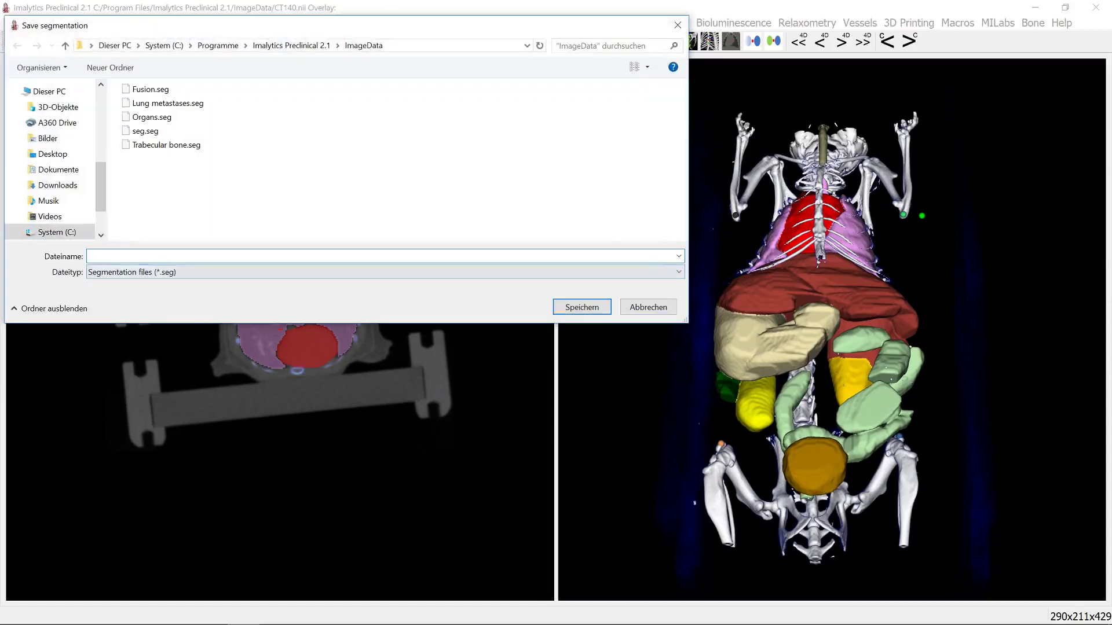
{"action": "left_click", "coordinate": [649, 307]}
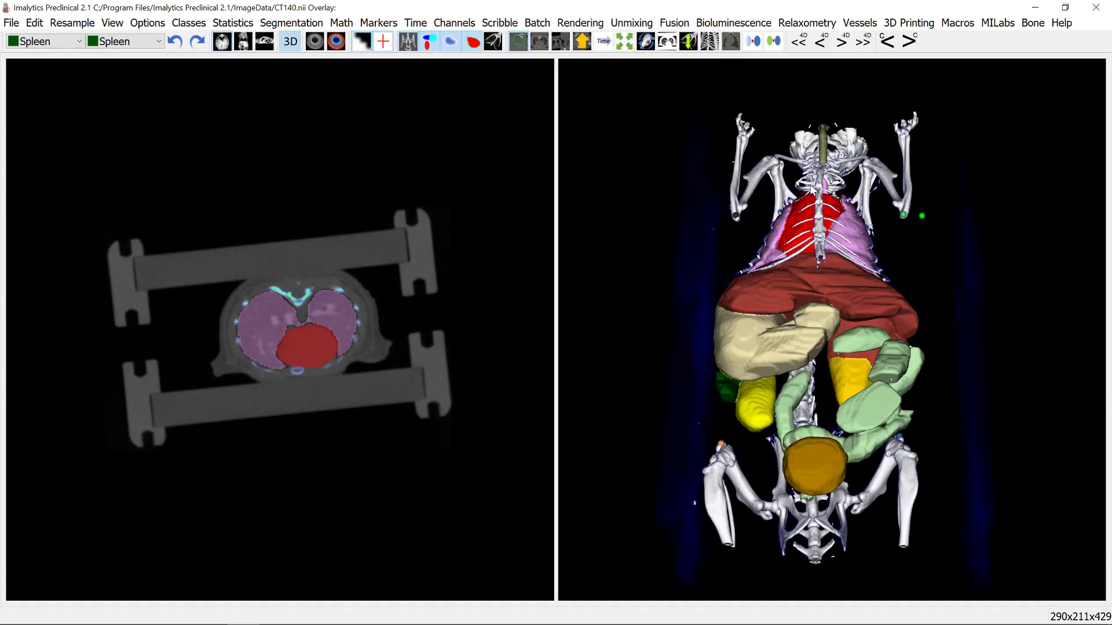
Inspect the organ segmentation over the fused scans in the 3D view and across the axial slices
{"action": "left_click_drag", "start_coordinate": [811, 341], "coordinate": [855, 316]}
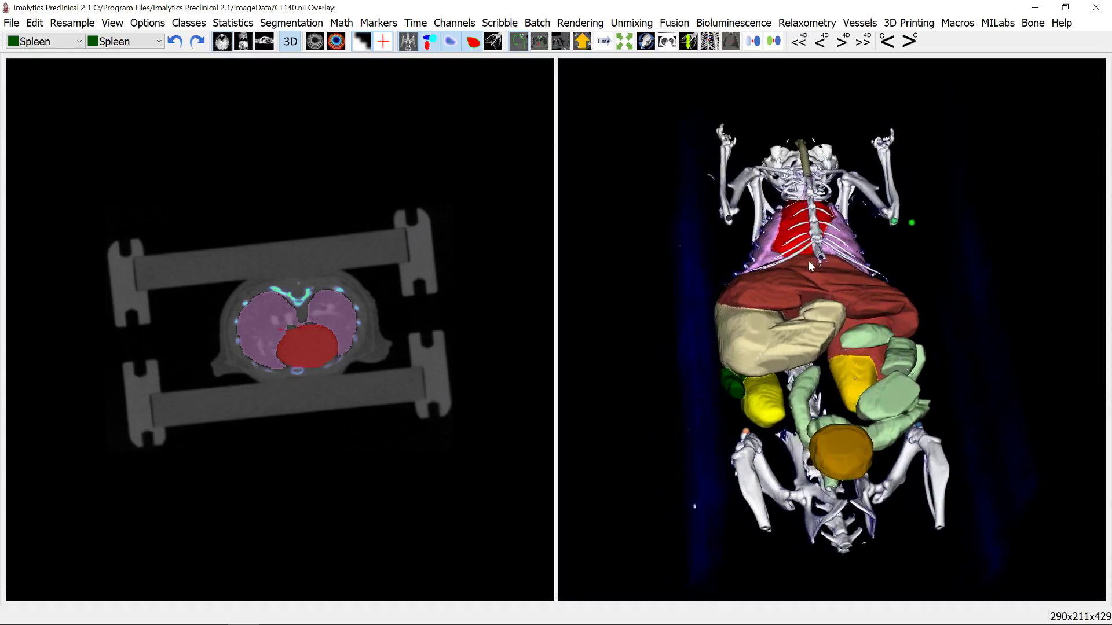
{"action": "mouse_move", "coordinate": [809, 263]}
{"action": "left_mouse_down"}
{"action": "mouse_move", "coordinate": [792, 263]}
{"action": "mouse_move", "coordinate": [803, 265]}
{"action": "left_mouse_up"}
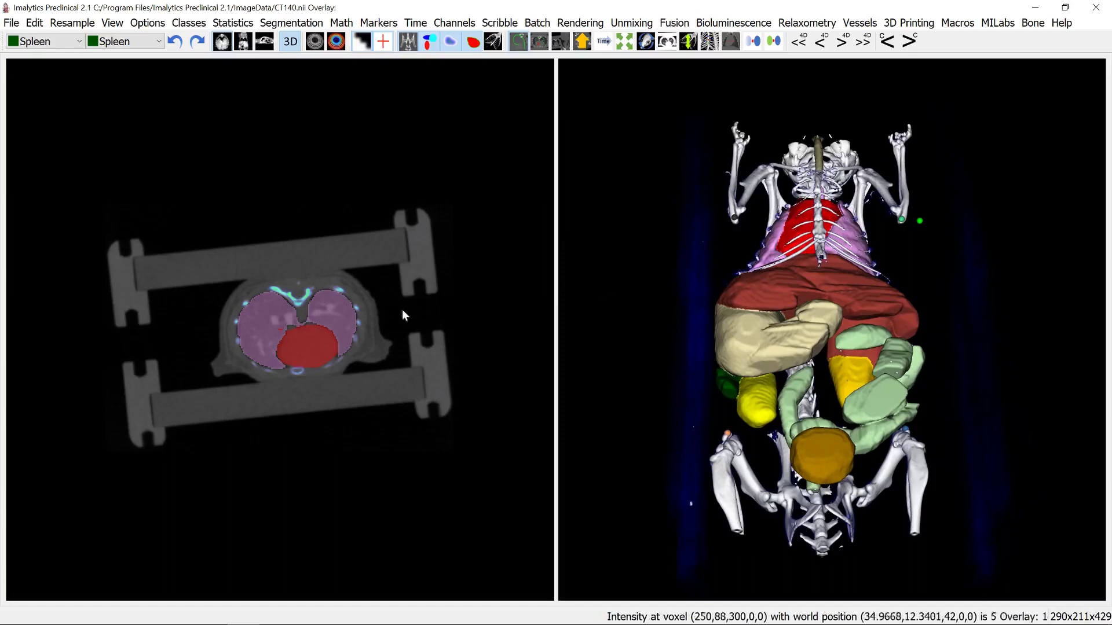
{"action": "scroll", "coordinate": [262, 320], "scroll_direction": "down", "scroll_amount": 5}
{"action": "scroll", "coordinate": [275, 341], "scroll_direction": "up", "scroll_amount": 5}
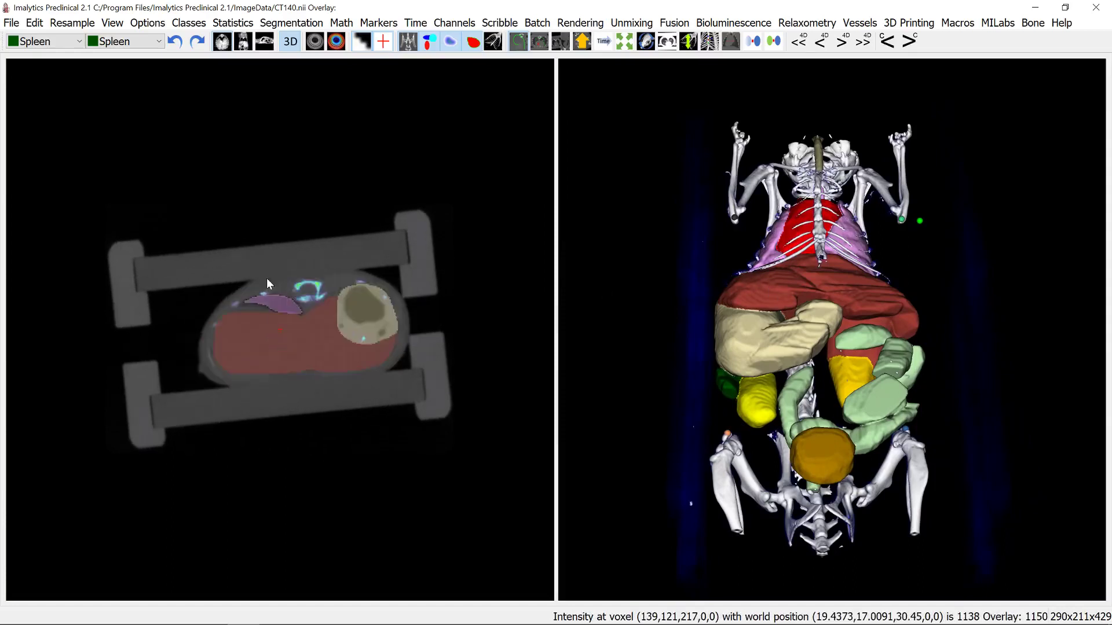